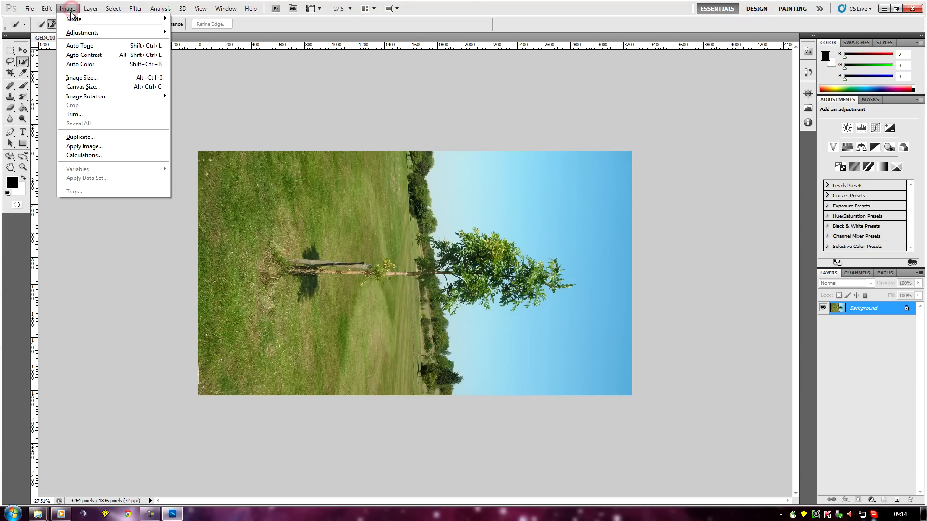
Step: Rotate the whole image 90° counterclockwise so the tree stands upright
mouse_move(81, 96)
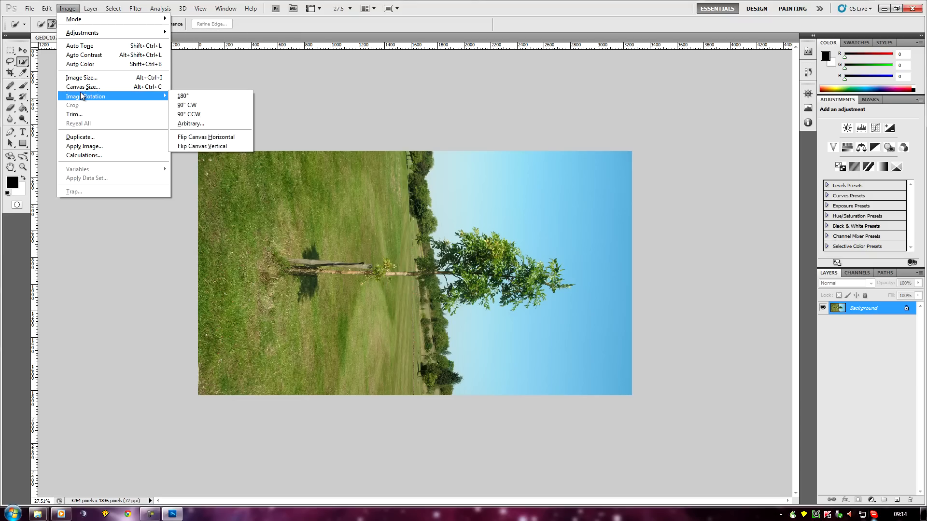
left_click(202, 115)
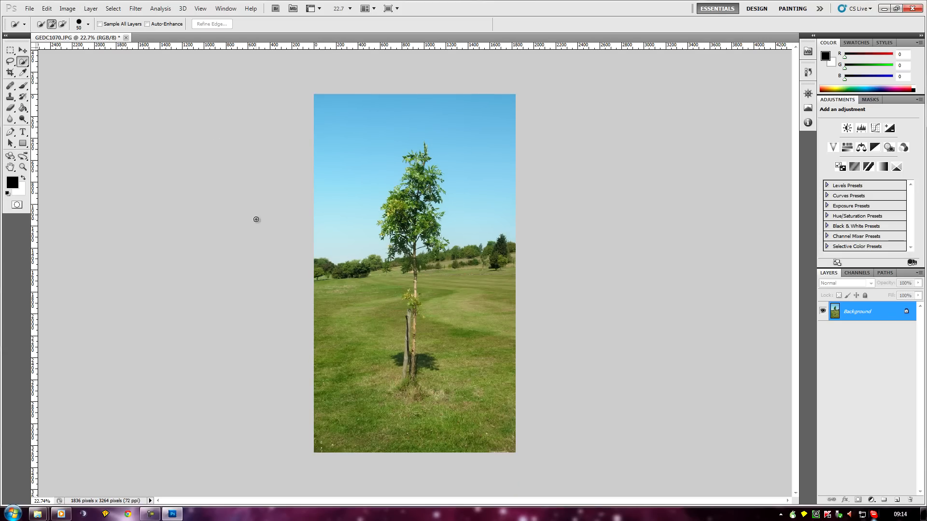
Step: Examine the tree's foliage, trunk and stake against the sky and grass, up close and in the full picture
scroll(256, 219, "up", 2)
scroll(209, 210, "down", 1)
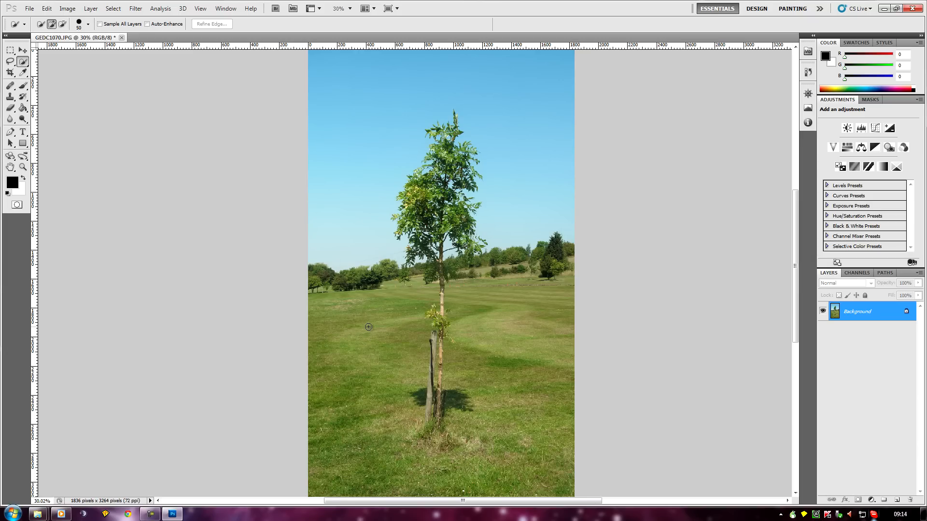
scroll(369, 327, "up", 2)
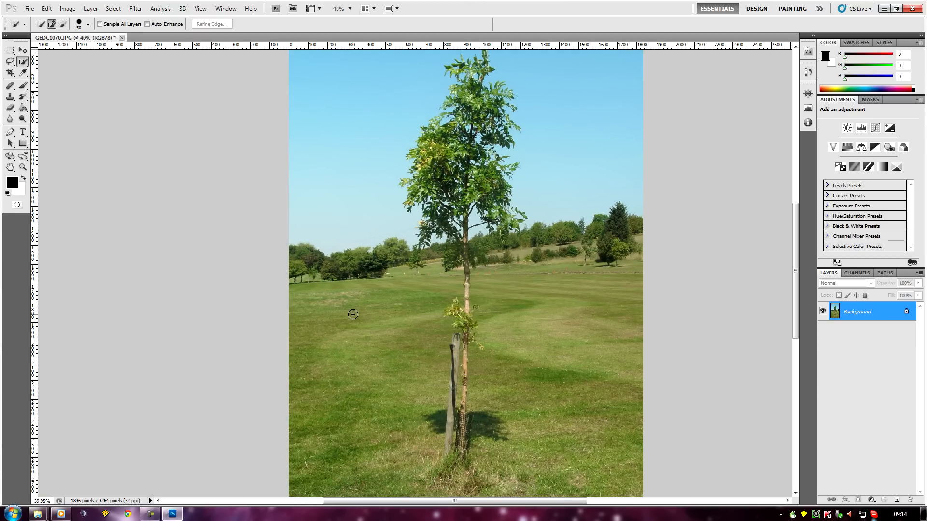
scroll(353, 314, "down", 1)
scroll(352, 314, "down", 1)
scroll(358, 326, "up", 3)
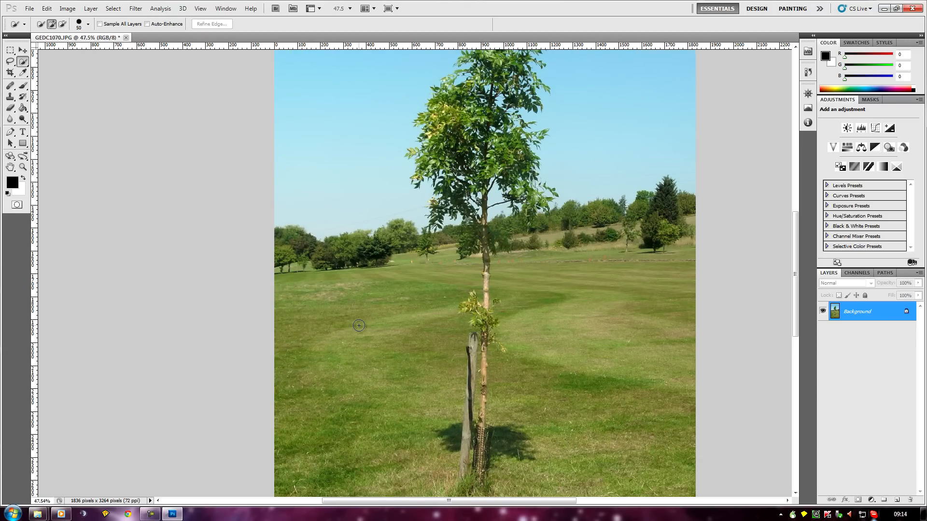
scroll(359, 326, "up", 2)
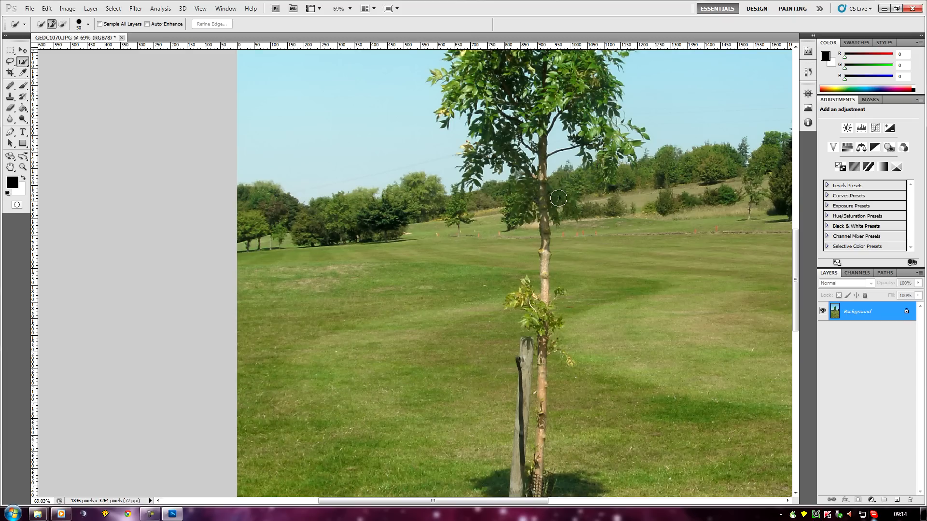
scroll(542, 300, "down", 3)
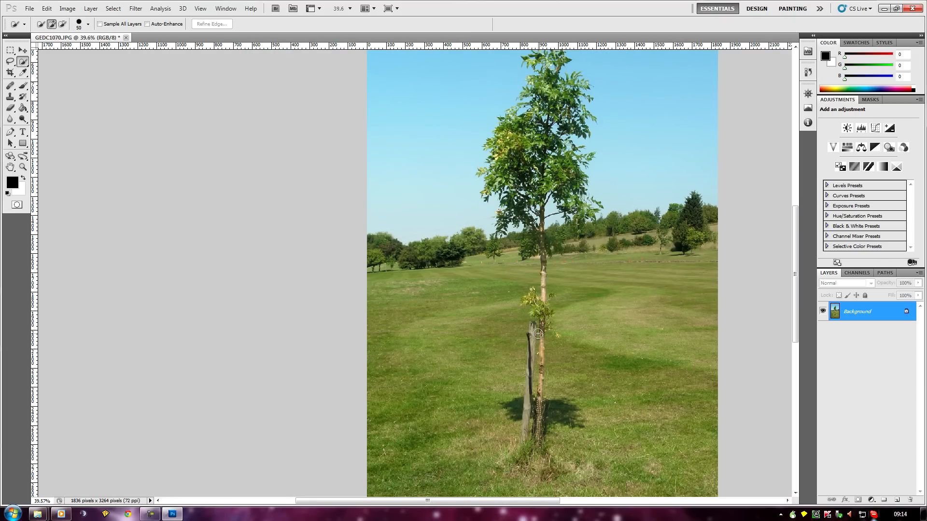
scroll(538, 334, "down", 1)
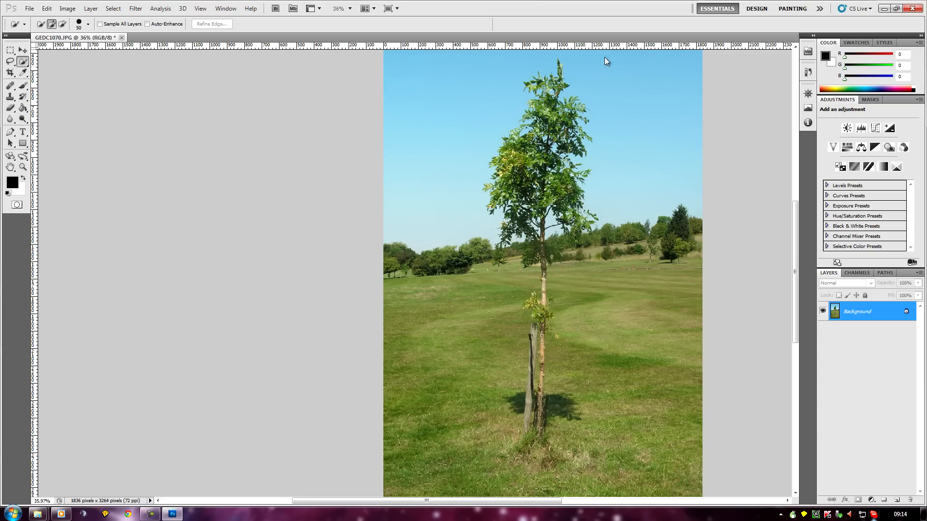
scroll(542, 310, "down", 3)
scroll(544, 308, "up", 6)
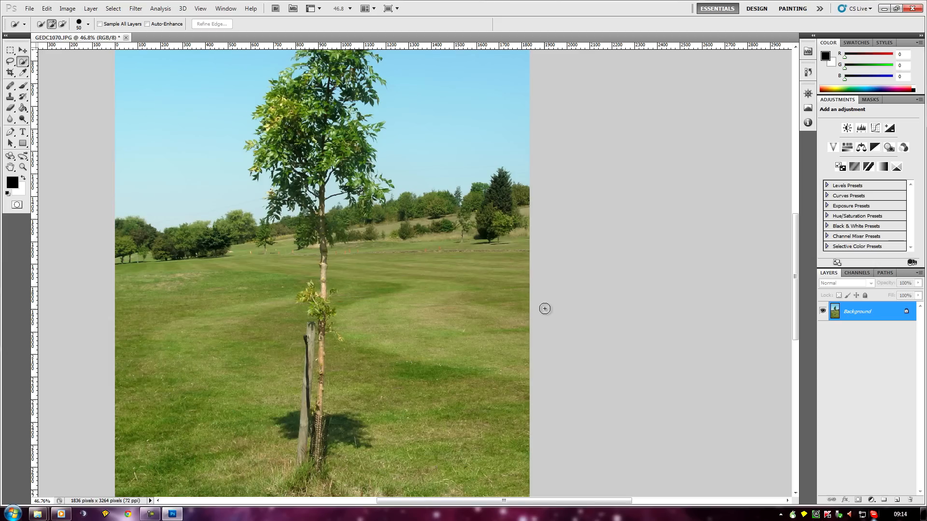
left_click_drag(541, 503, 485, 504)
scroll(562, 342, "down", 2)
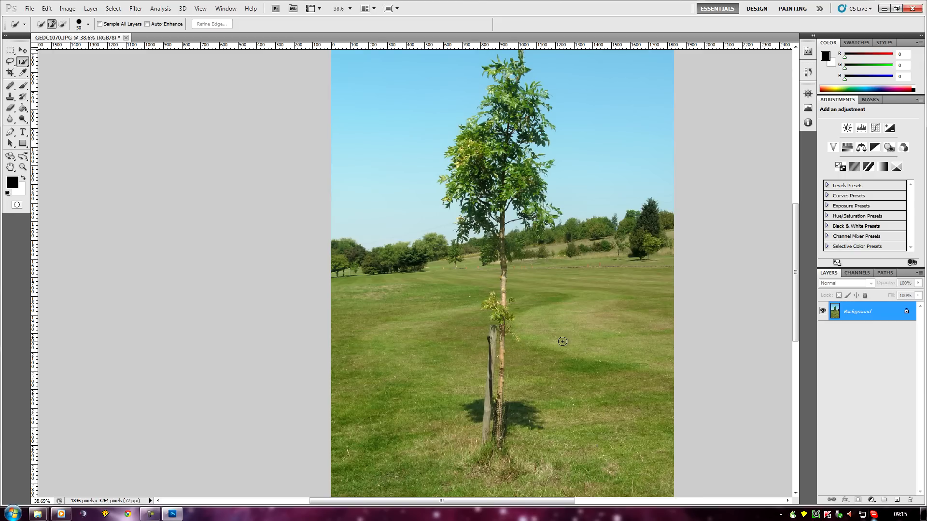
scroll(562, 341, "down", 1)
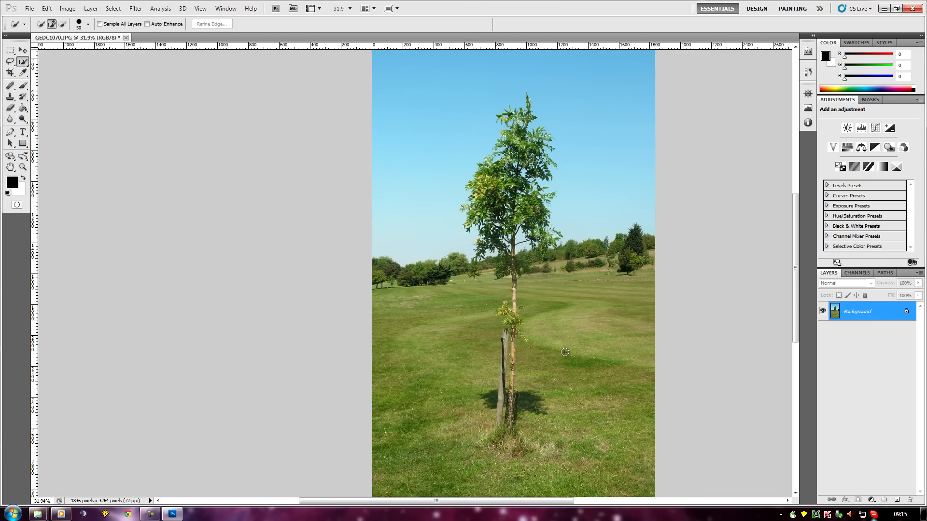
scroll(464, 251, "up", 1)
scroll(465, 251, "down", 2)
scroll(463, 250, "down", 1)
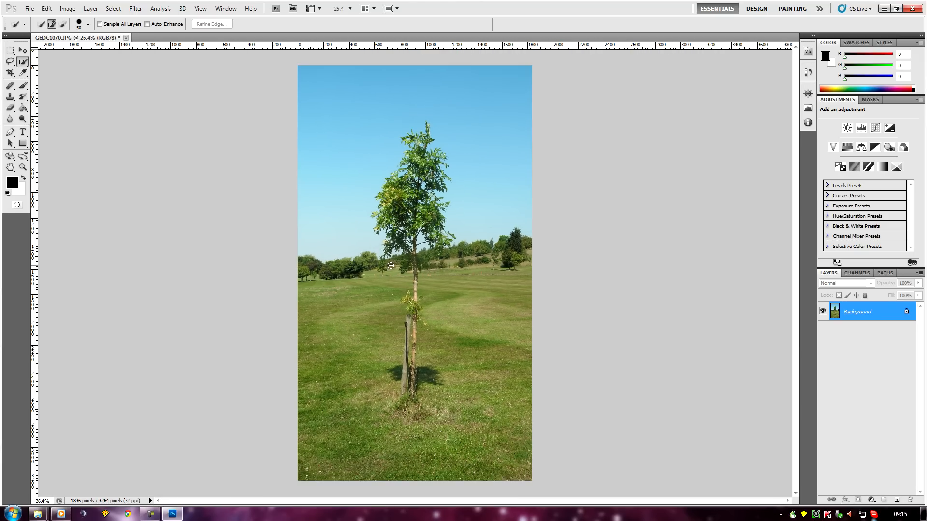
Step: Duplicate the Background layer within the same document, keeping the name Background copy
left_click(91, 8)
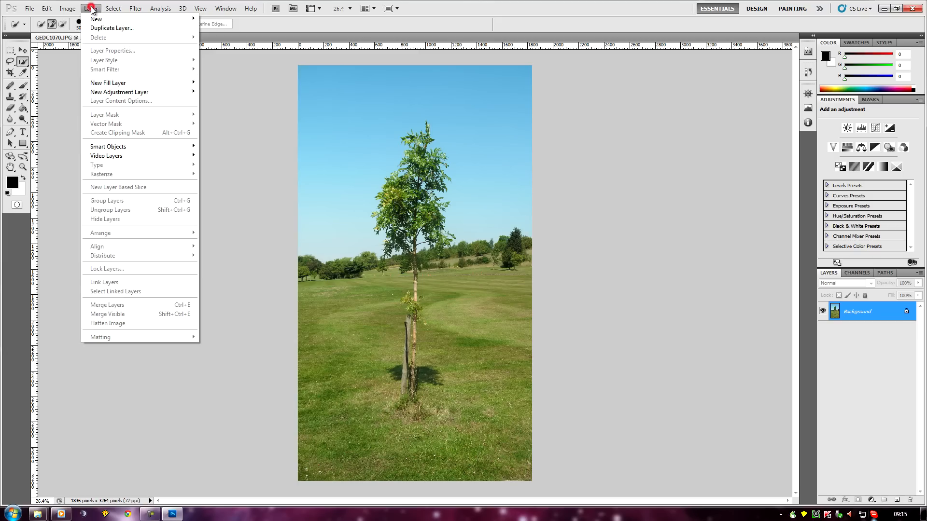
left_click(107, 28)
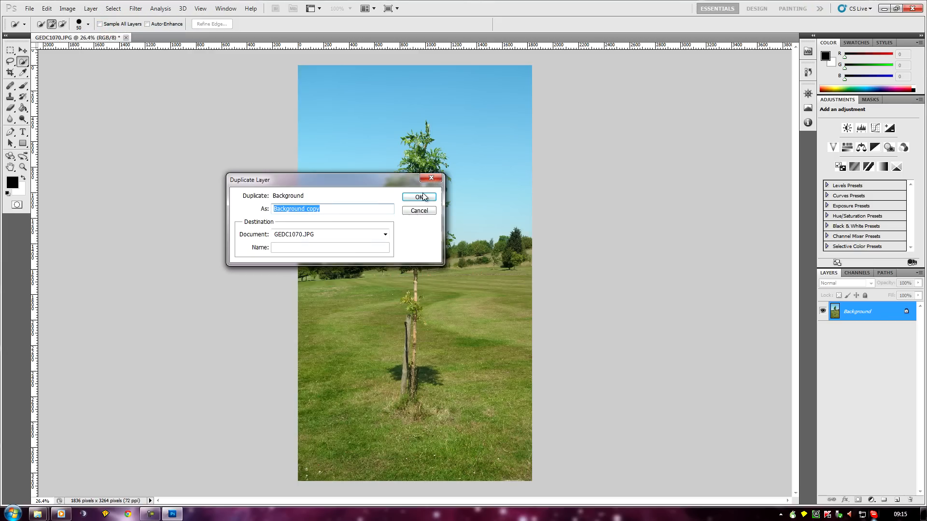
left_click(419, 197)
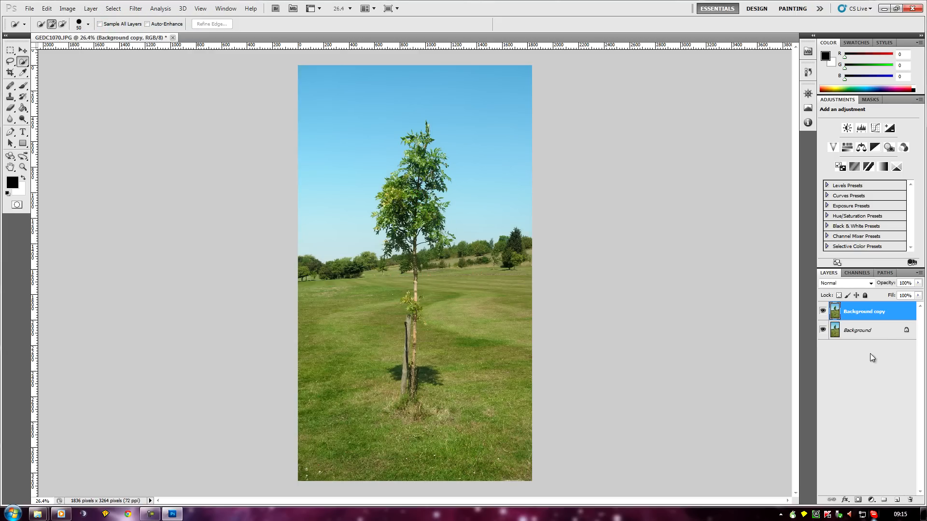
Step: Hide the Background copy layer and paint the entire Background layer black with the Brush tool
left_click(875, 333)
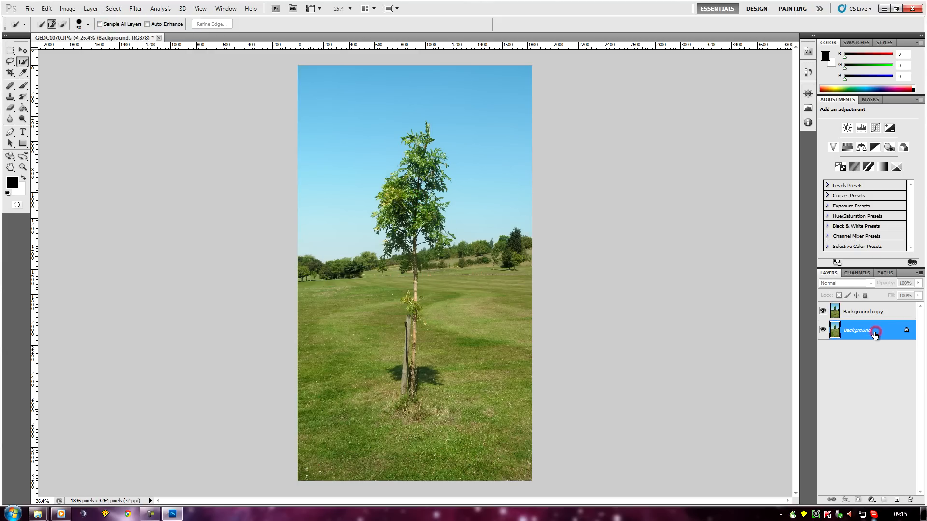
left_click(823, 312)
left_click(23, 86)
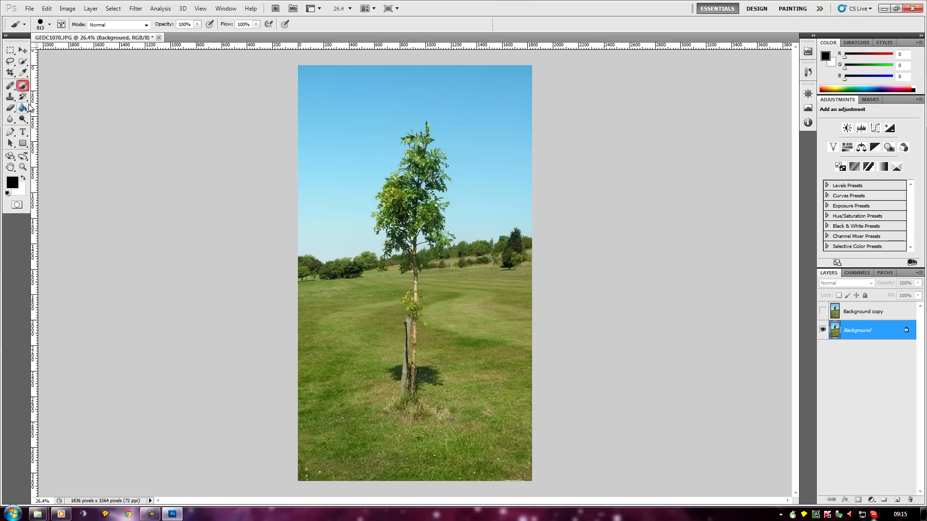
mouse_move(245, 74)
left_mouse_down()
mouse_move(542, 79)
mouse_move(486, 56)
mouse_move(269, 189)
mouse_move(441, 196)
mouse_move(627, 317)
mouse_move(629, 425)
mouse_move(256, 439)
mouse_move(300, 476)
left_mouse_up()
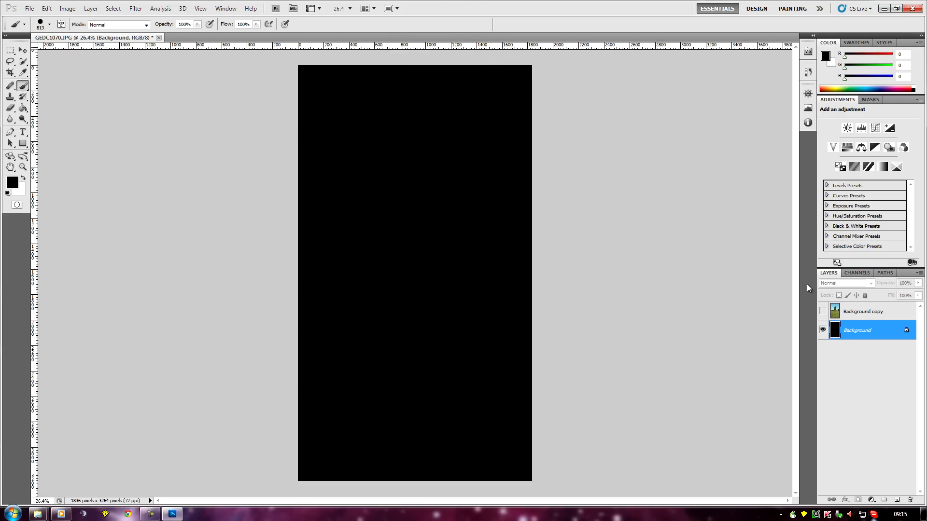
Step: Show the Background copy layer, hide the black Background layer, and make Background copy the active layer
left_click(823, 312)
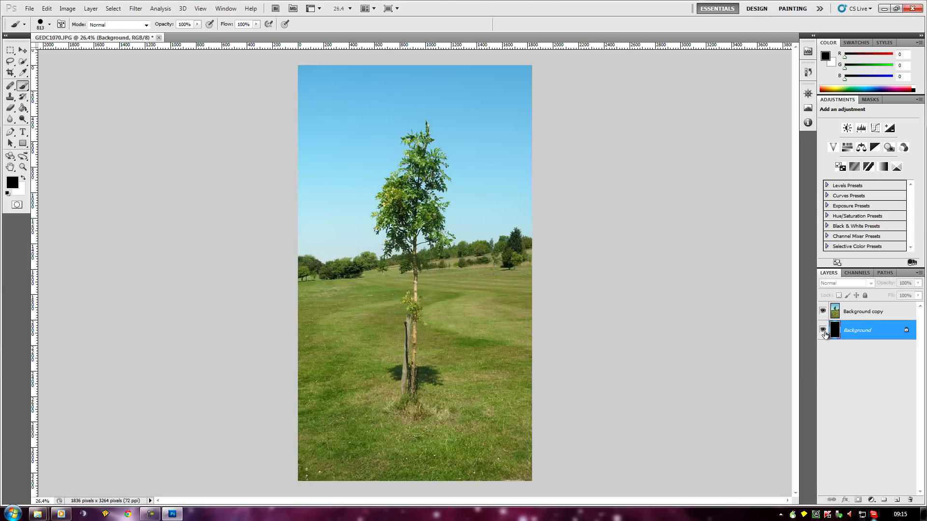
left_click(823, 330)
left_click(861, 312)
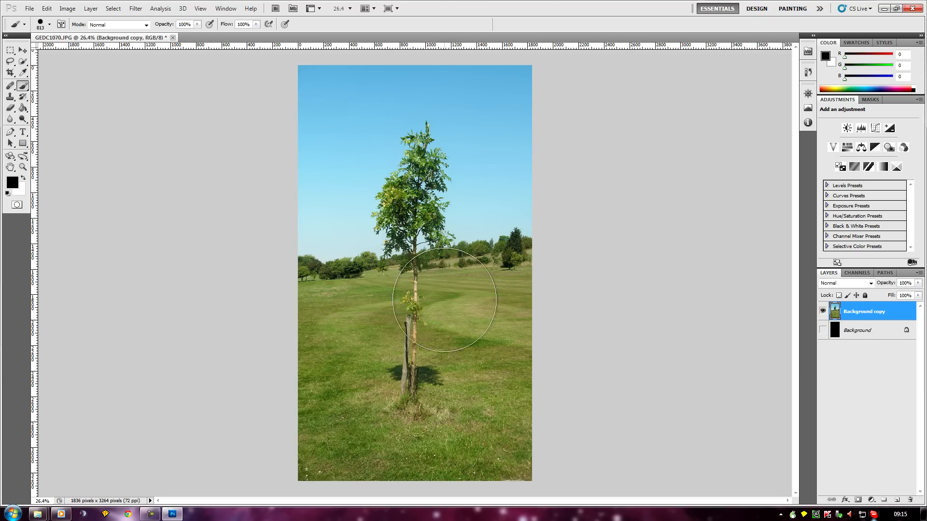
key("ctrl+minus")
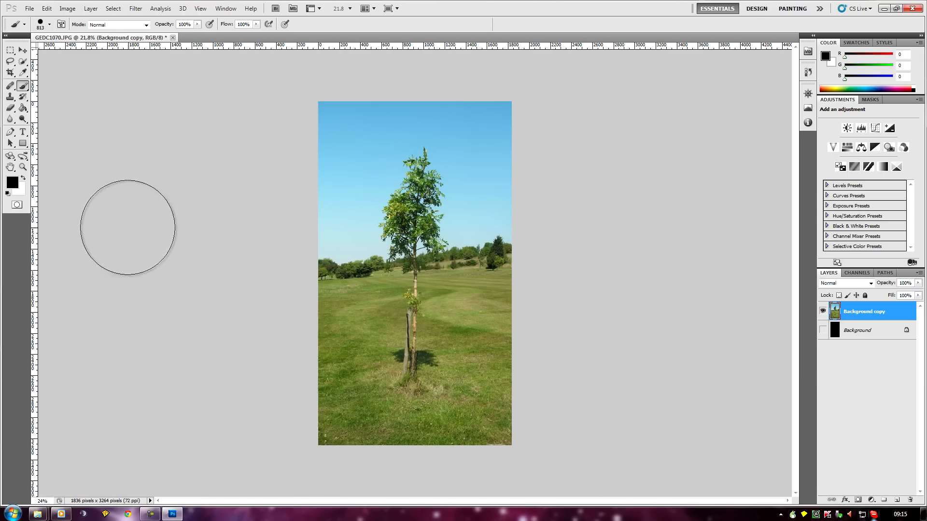
scroll(127, 228, "up", 5)
scroll(108, 224, "down", 3)
scroll(123, 222, "up", 1)
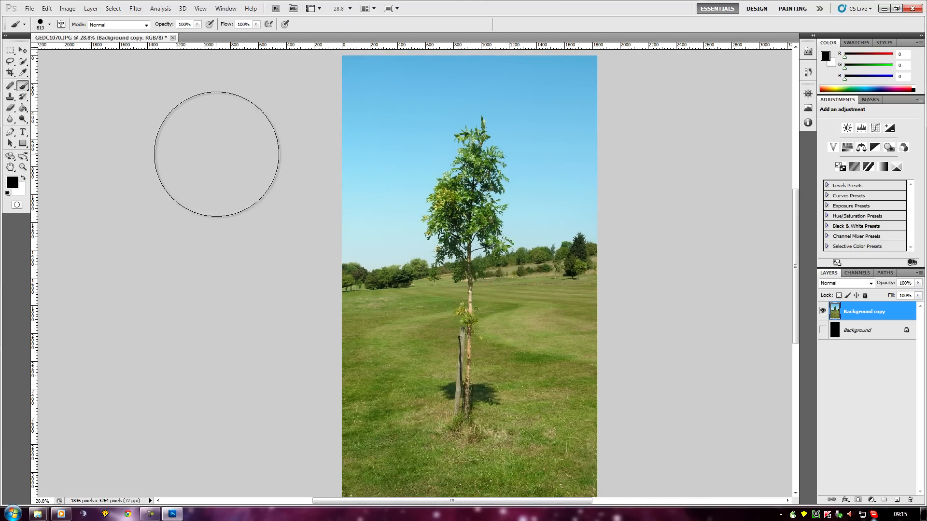
scroll(217, 154, "up", 1)
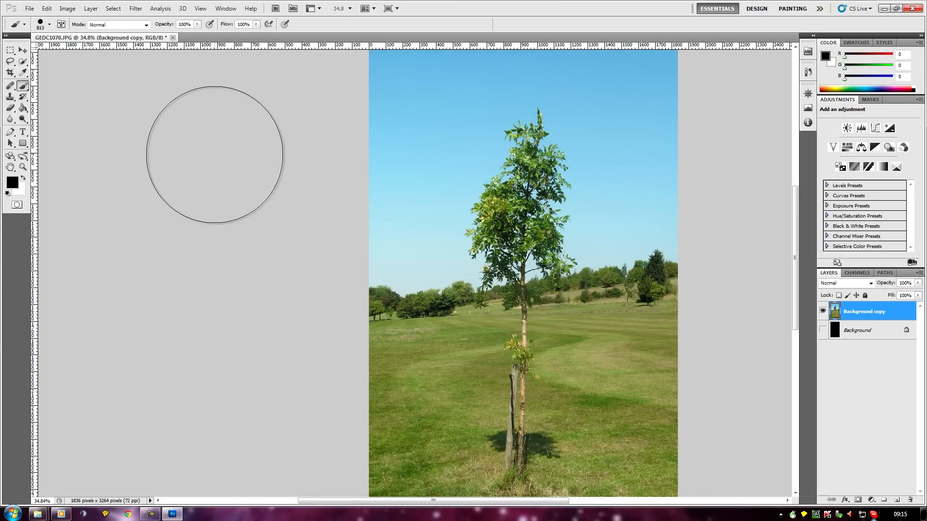
scroll(215, 154, "down", 1)
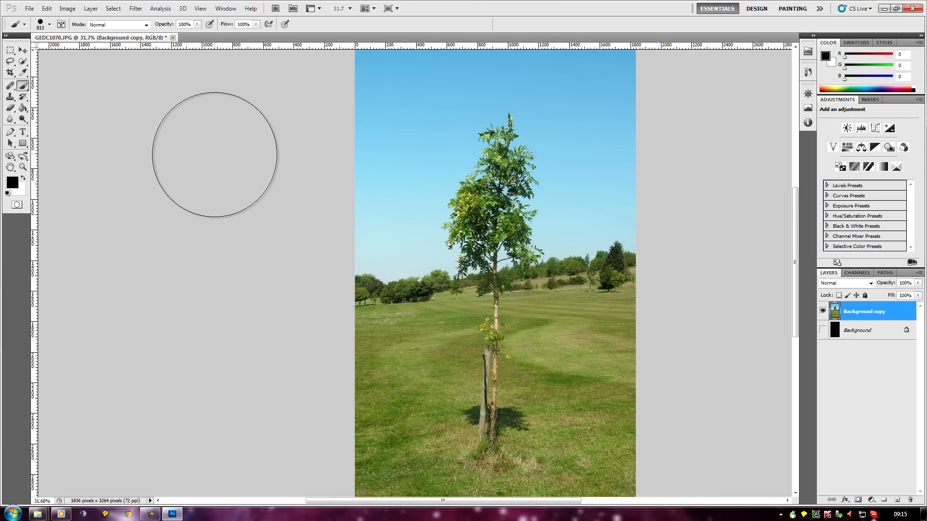
scroll(215, 155, "up", 2)
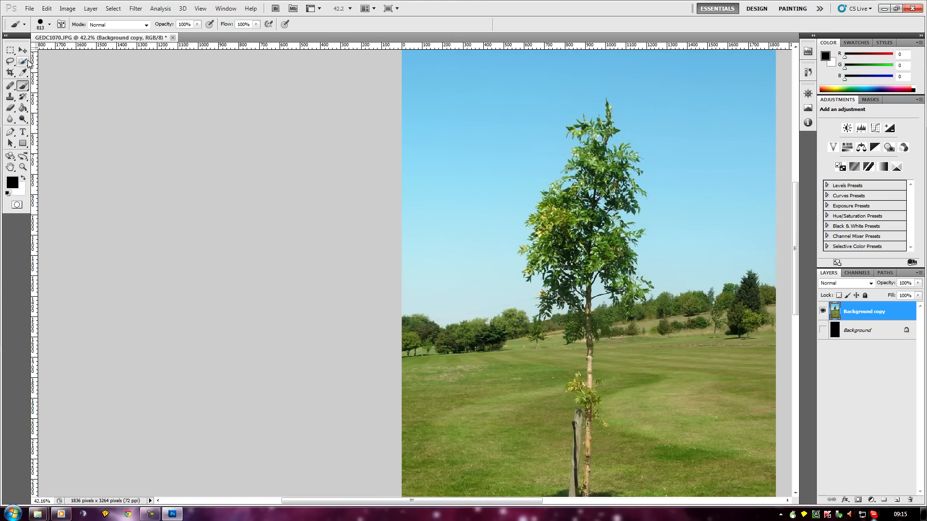
scroll(28, 63, "down", 1)
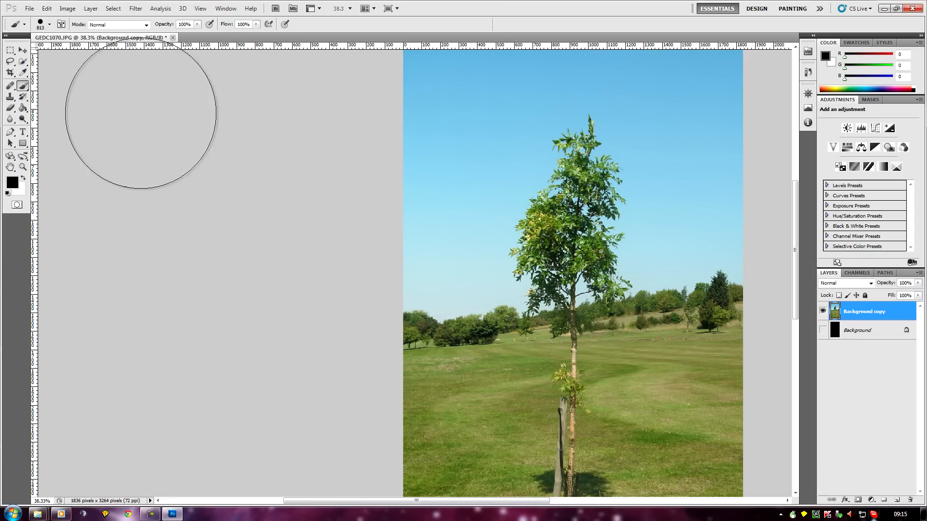
left_click(23, 51)
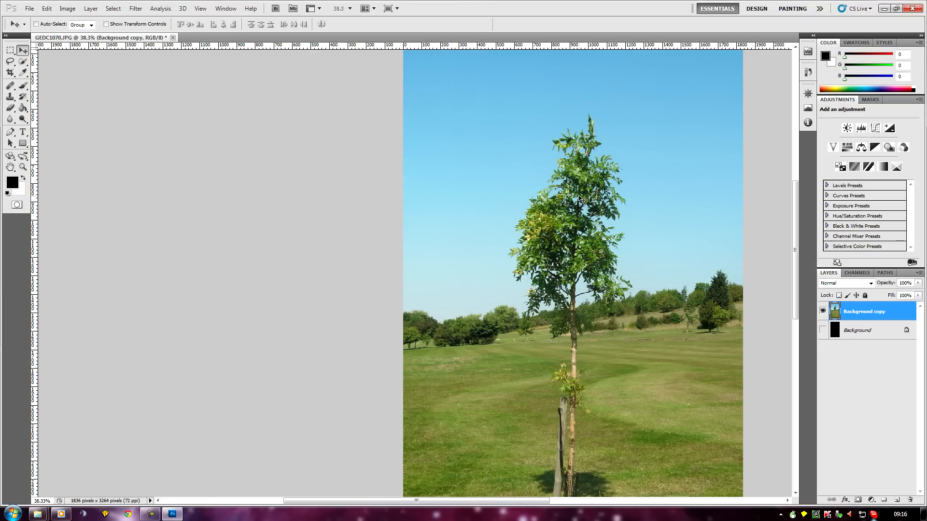
scroll(682, 259, "up", 3)
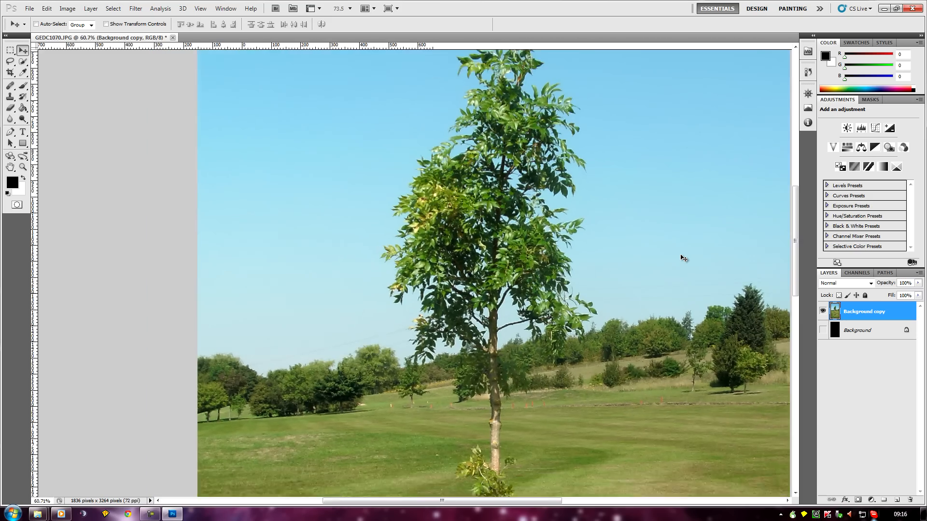
scroll(683, 259, "up", 3)
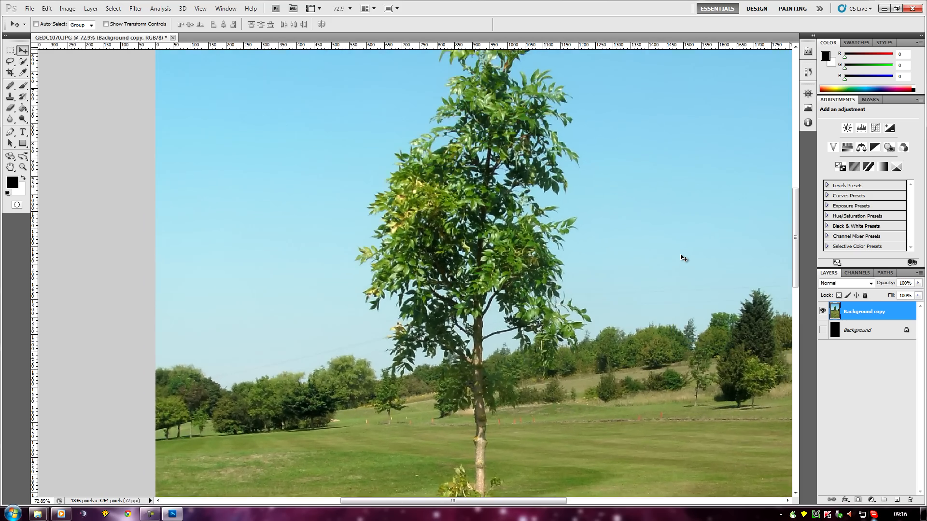
scroll(683, 259, "down", 3)
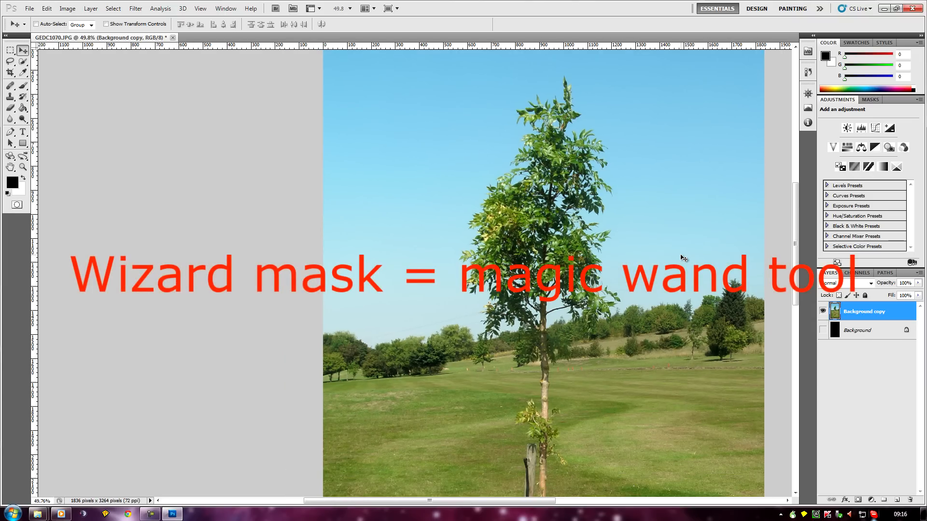
scroll(682, 259, "down", 2)
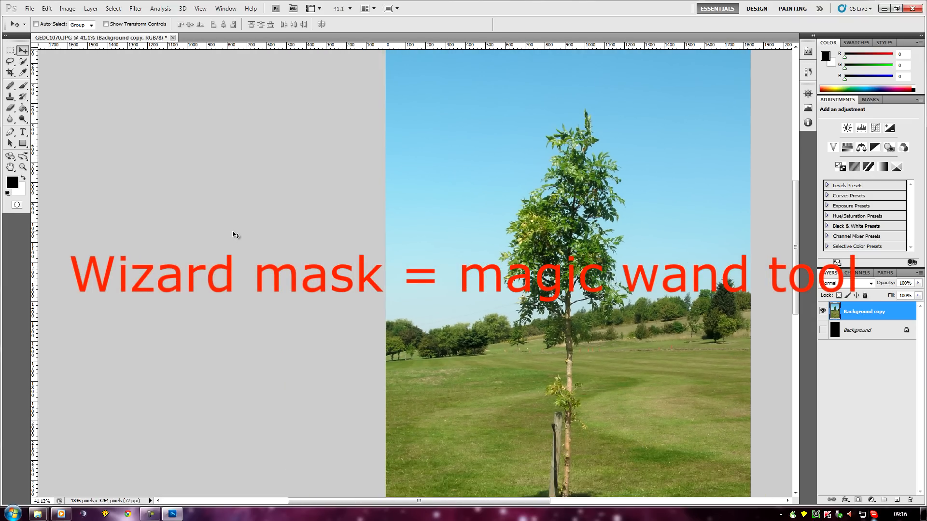
scroll(233, 236, "up", 1)
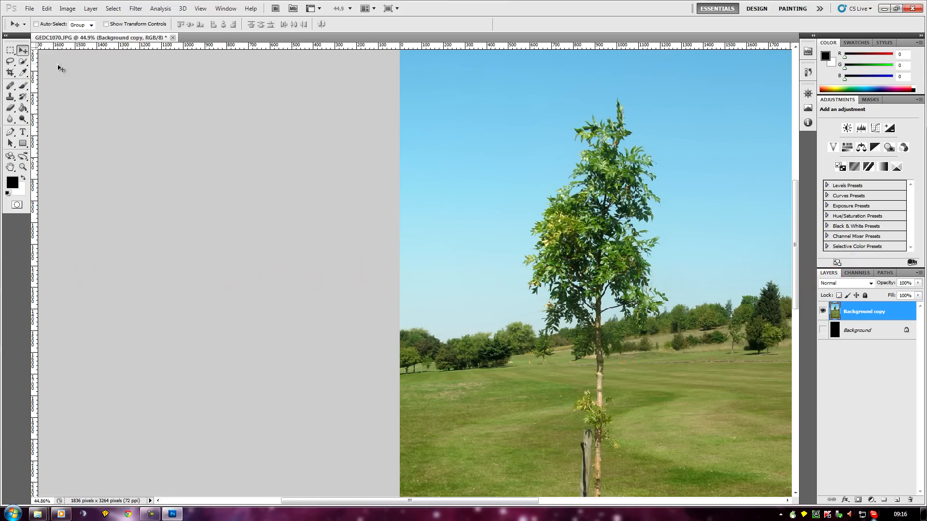
Step: Try selecting the sky around the tree with the Magic Wand at tolerance 66, and clear the selection
left_click_drag(23, 61, 73, 70)
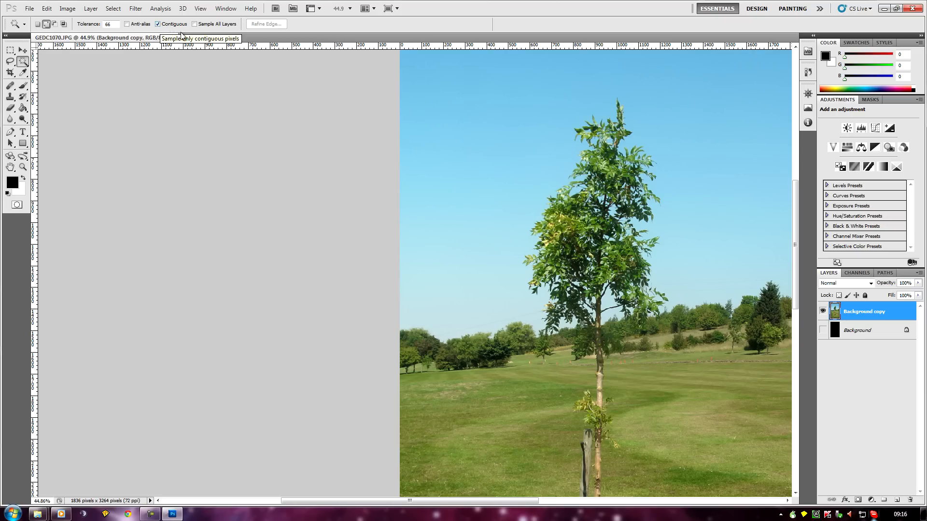
left_click(497, 159)
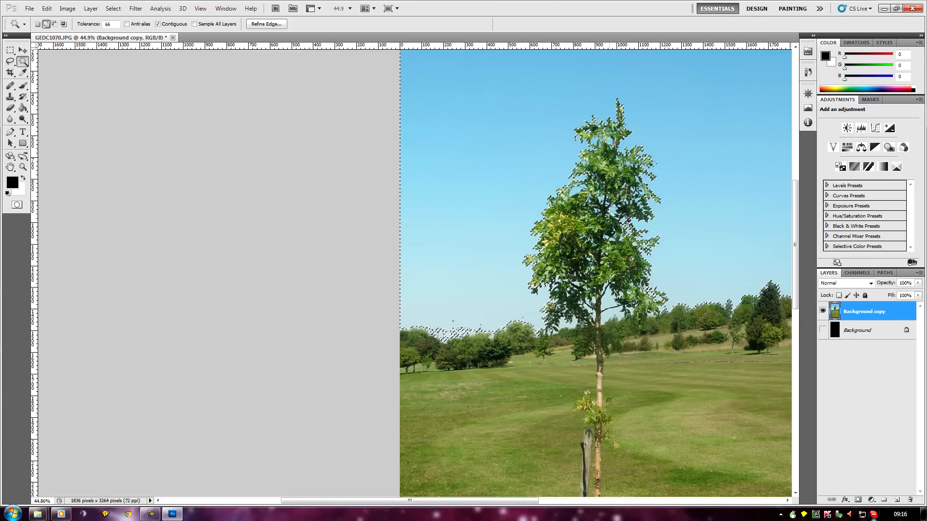
left_click(113, 8)
left_click(119, 28)
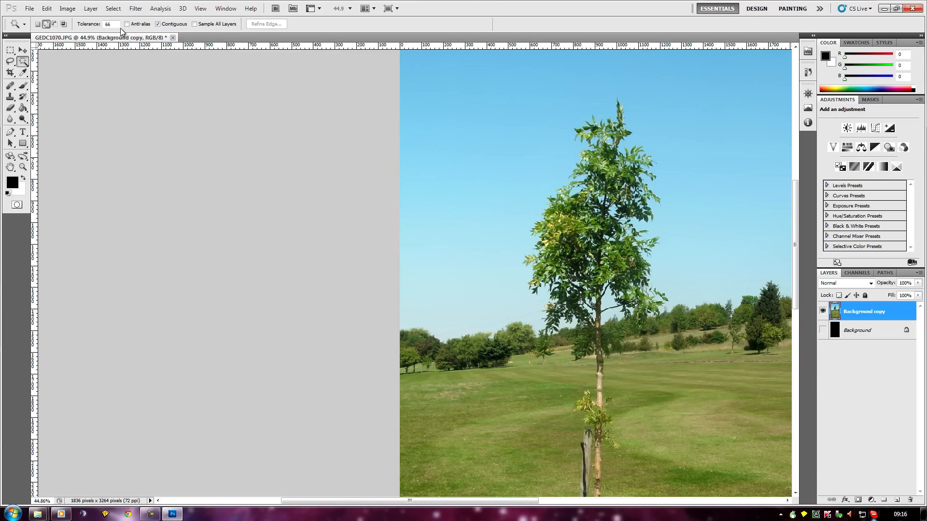
Step: Select the whole sky, including the gaps between the leaves, with the Magic Wand at tolerance 66 and Contiguous off
left_click(156, 24)
left_click(458, 139)
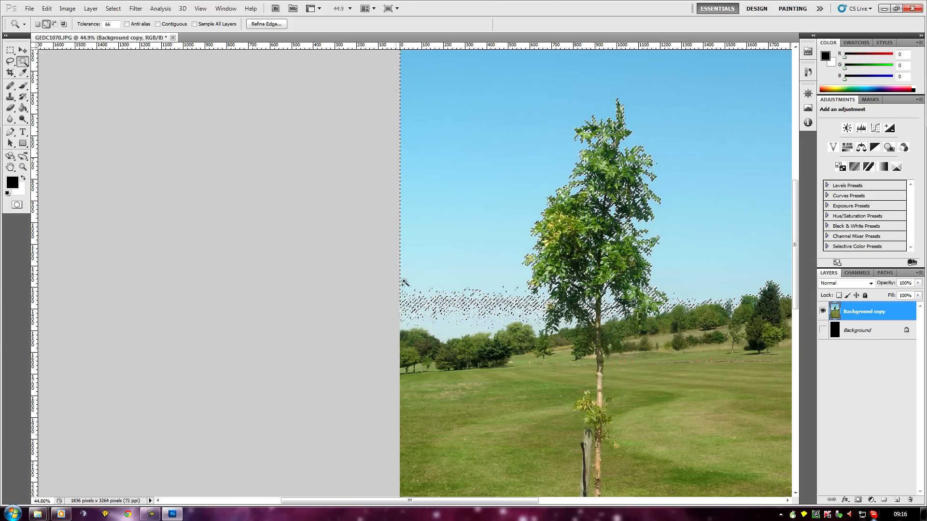
left_click(446, 317)
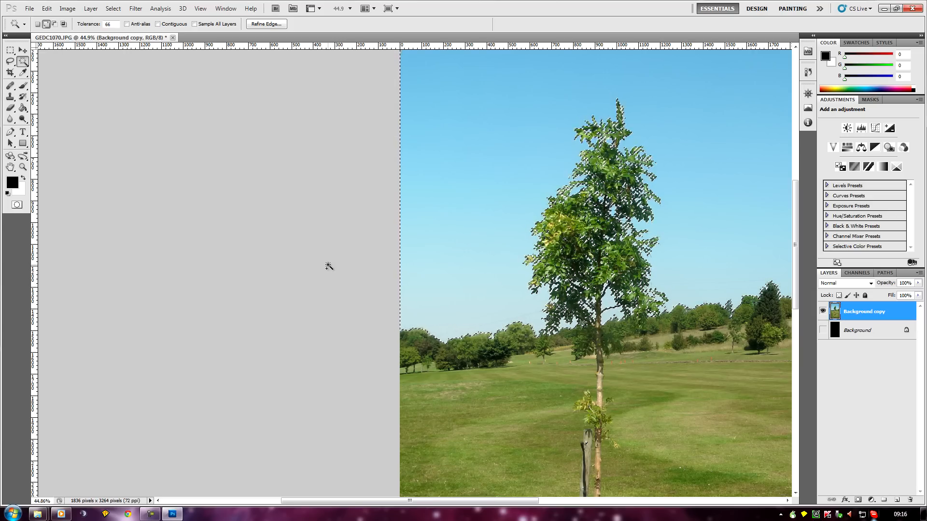
Step: Clear the selected sky from the Background copy layer and deselect
scroll(328, 266, "down", 1)
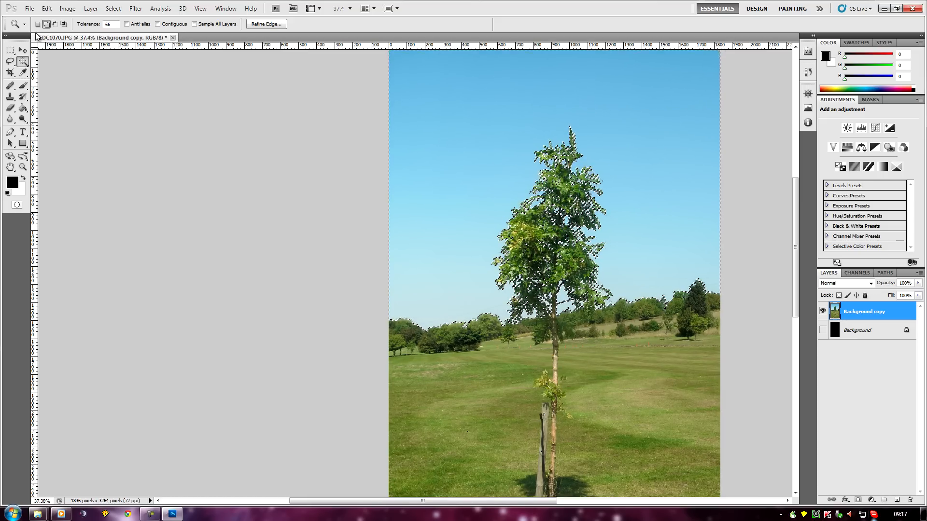
left_click(46, 8)
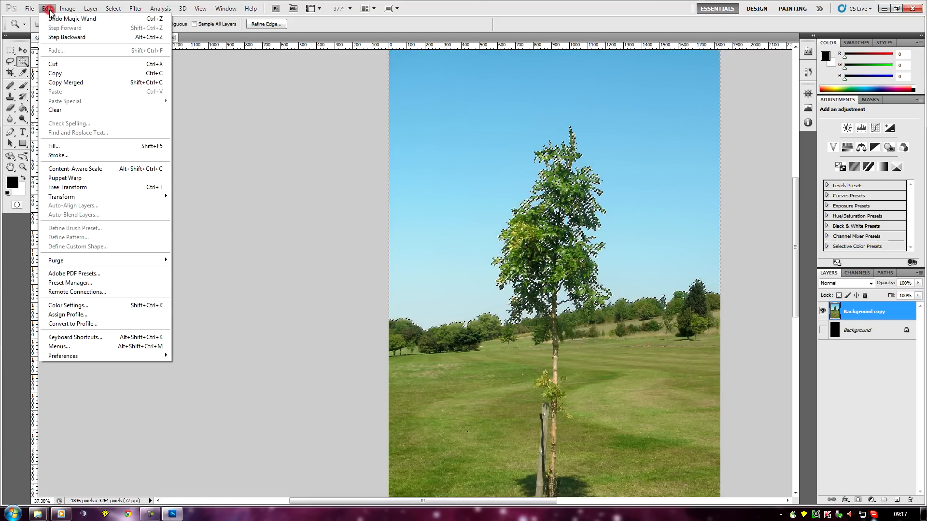
left_click(62, 114)
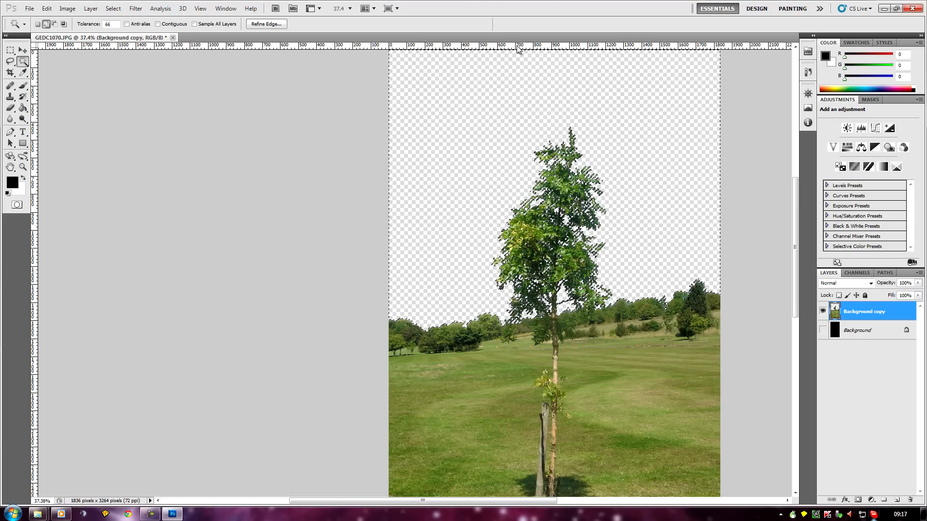
scroll(283, 217, "up", 4)
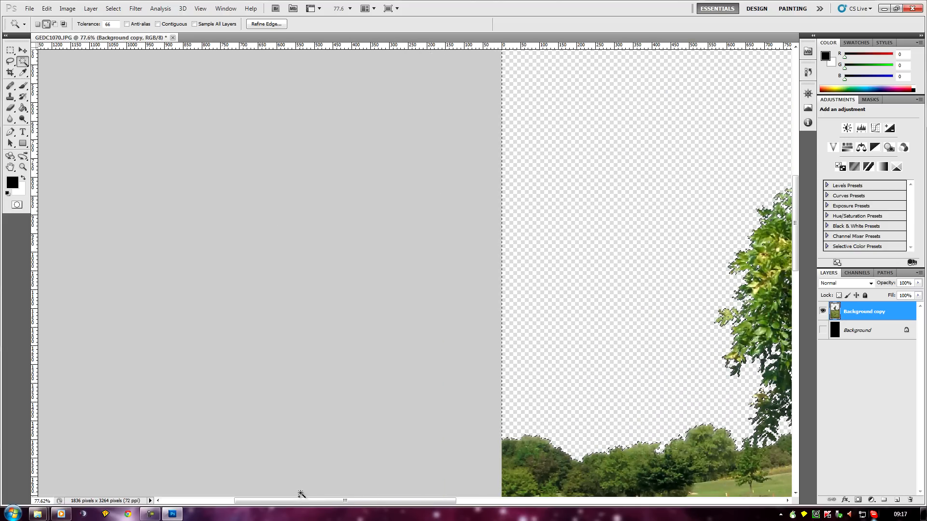
left_click_drag(327, 501, 449, 503)
scroll(405, 417, "up", 5)
scroll(404, 416, "up", 2)
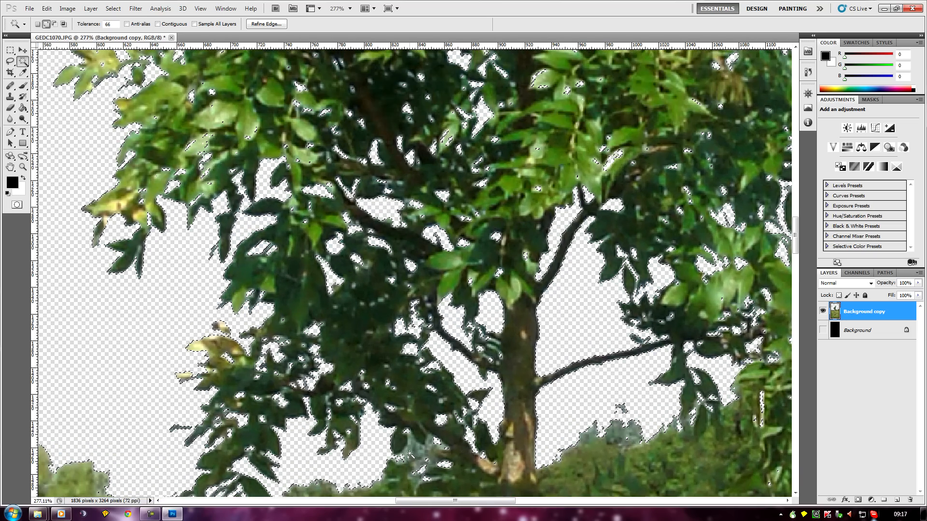
left_click(113, 8)
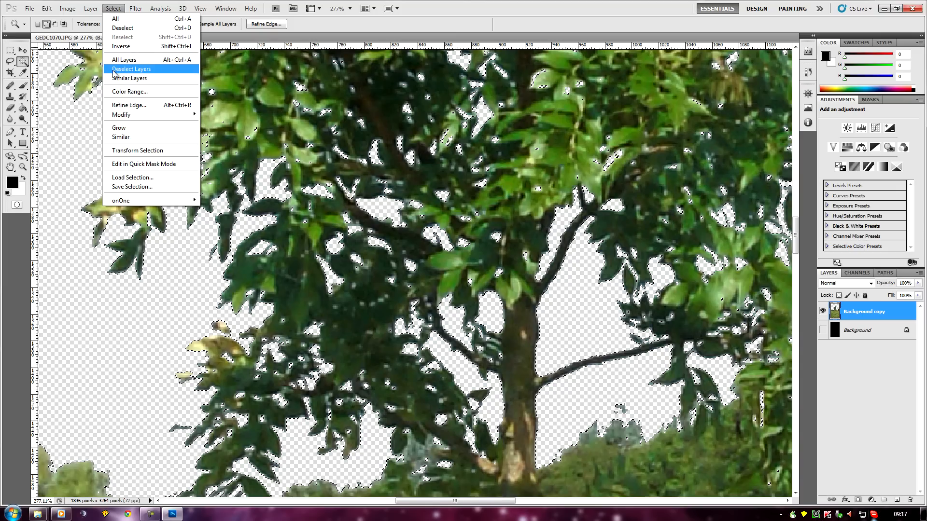
left_click(123, 27)
Step: Examine the cut-out edges of the tree's leaves and branches close up for leftover sky
scroll(334, 453, "down", 1)
scroll(334, 453, "up", 5)
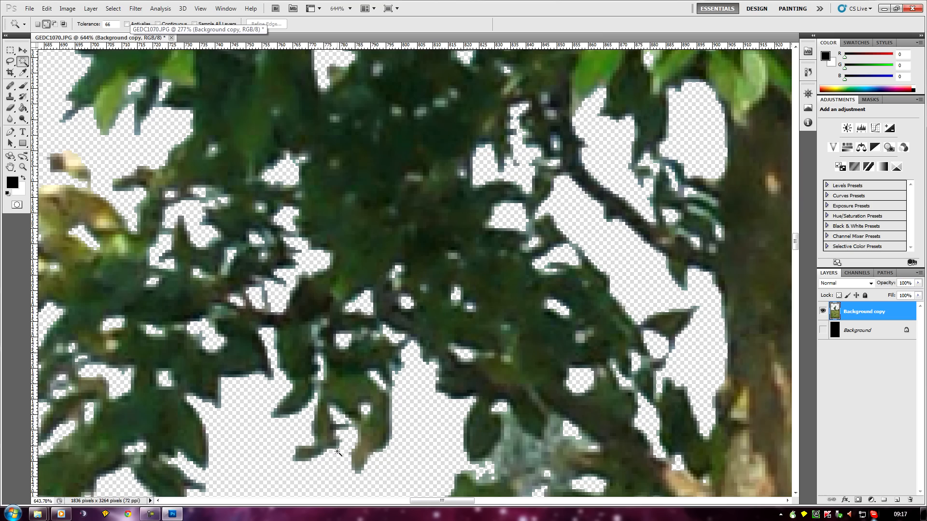
scroll(338, 453, "down", 5)
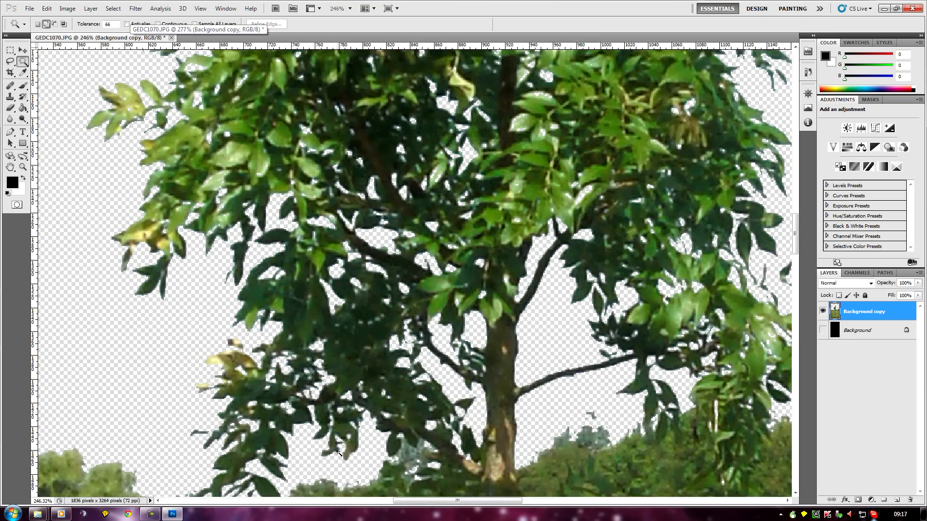
scroll(337, 453, "down", 2)
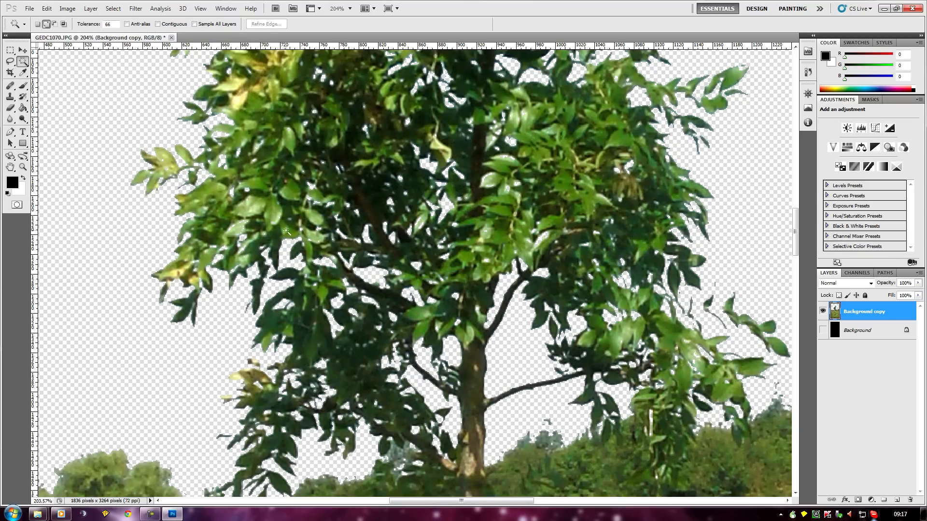
scroll(260, 313, "up", 5)
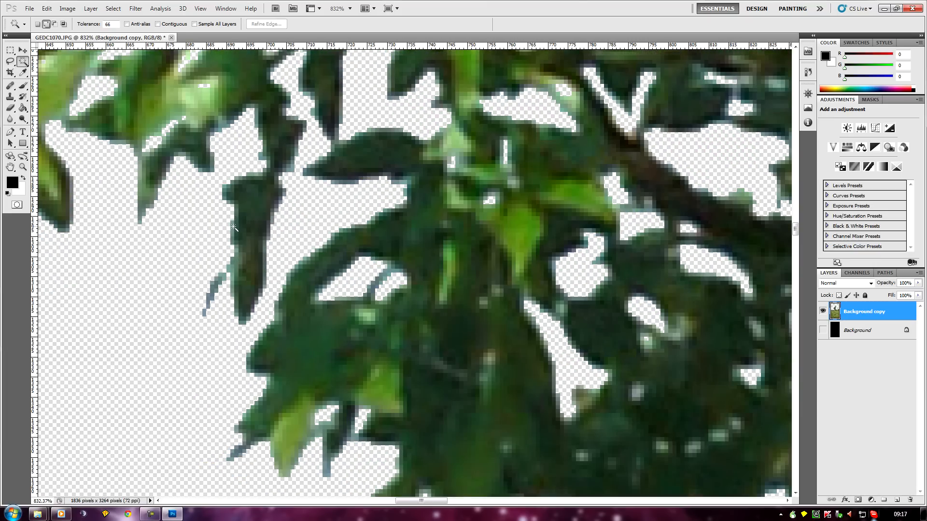
scroll(480, 348, "down", 4)
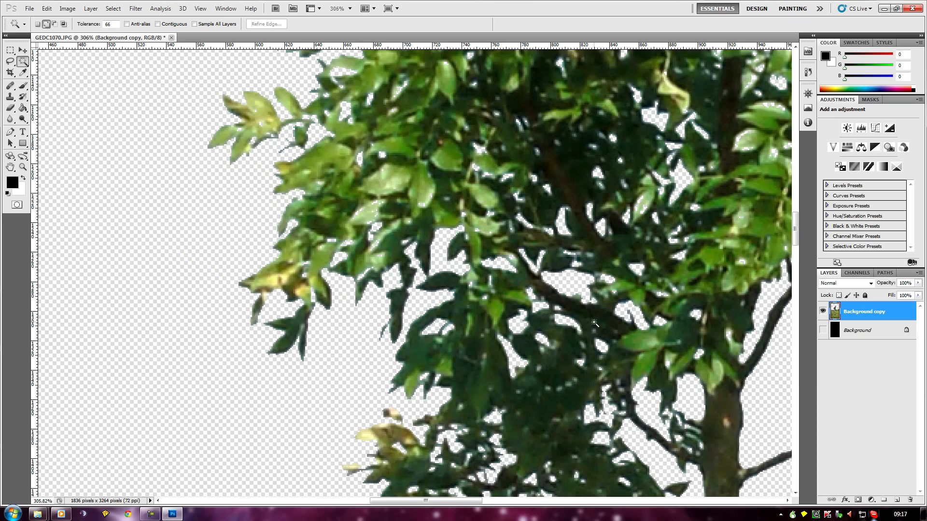
scroll(532, 332, "down", 5)
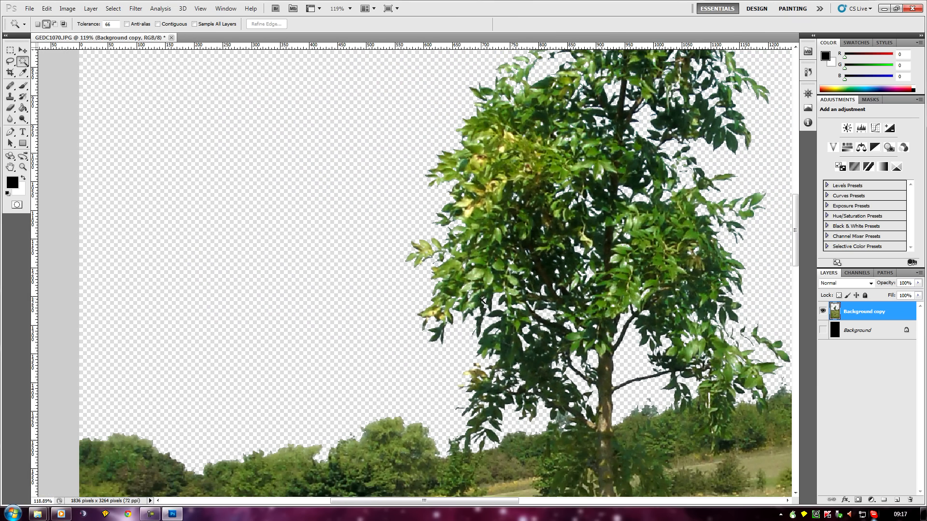
scroll(386, 400, "down", 2)
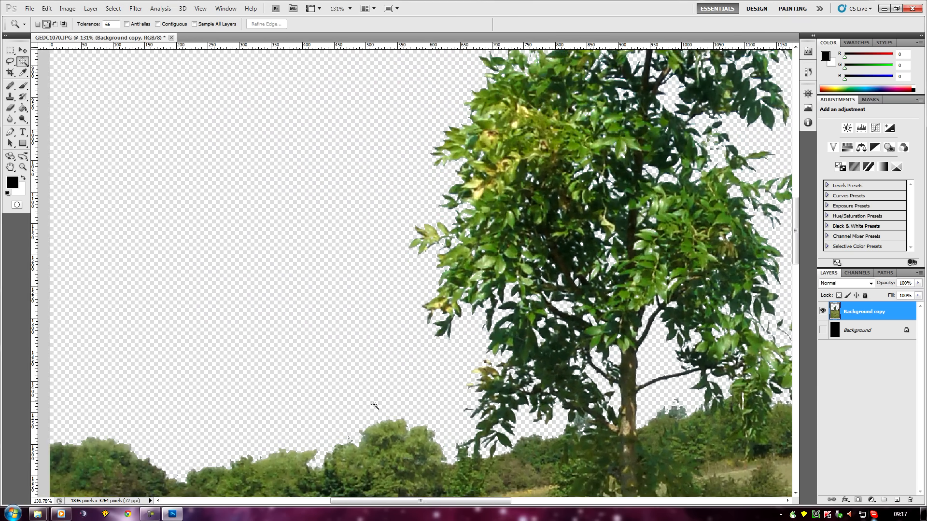
left_click_drag(398, 504, 445, 517)
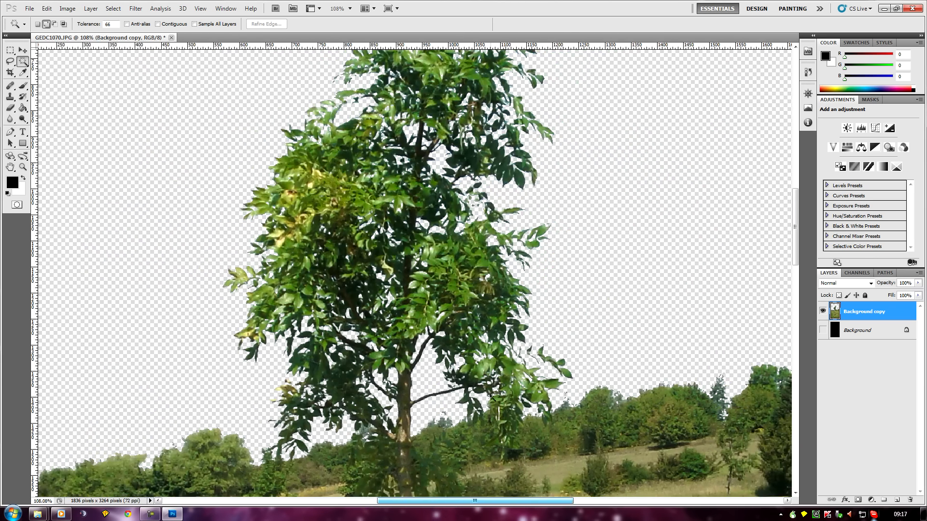
scroll(490, 396, "down", 4)
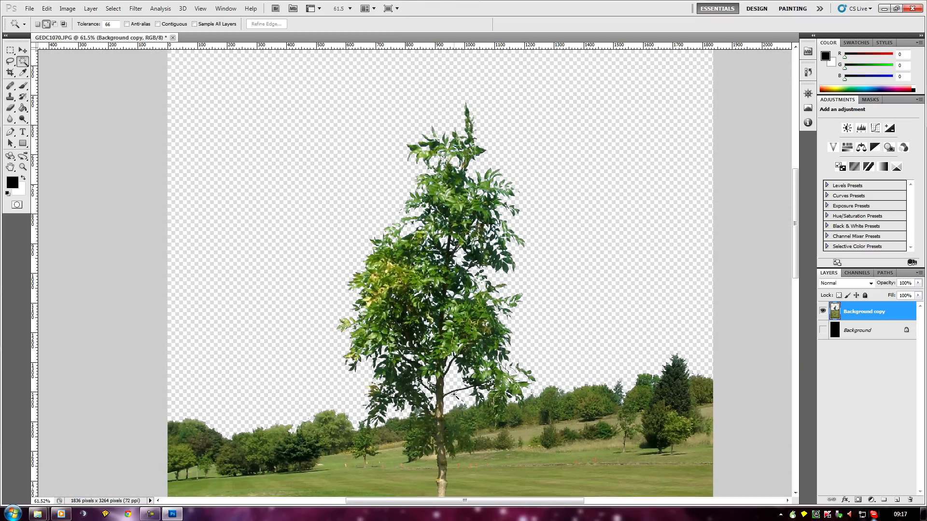
scroll(454, 395, "down", 1)
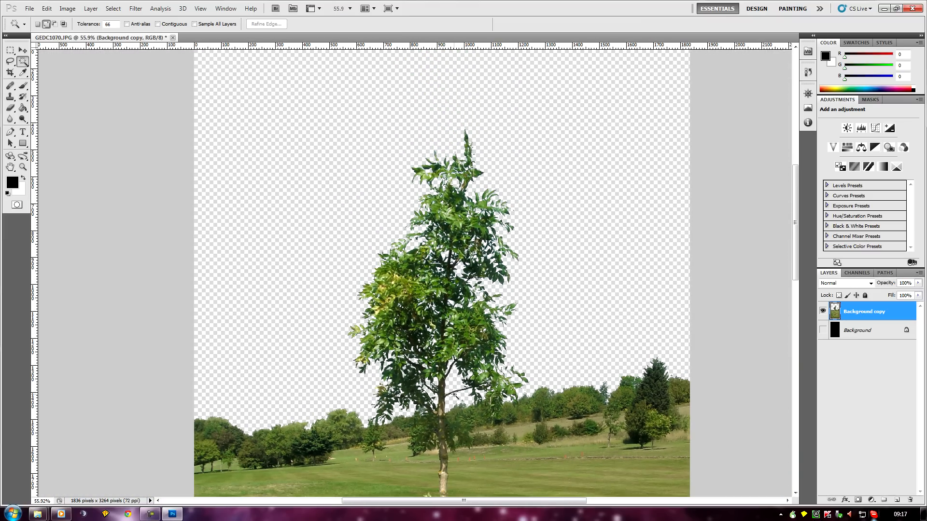
scroll(480, 441, "up", 8)
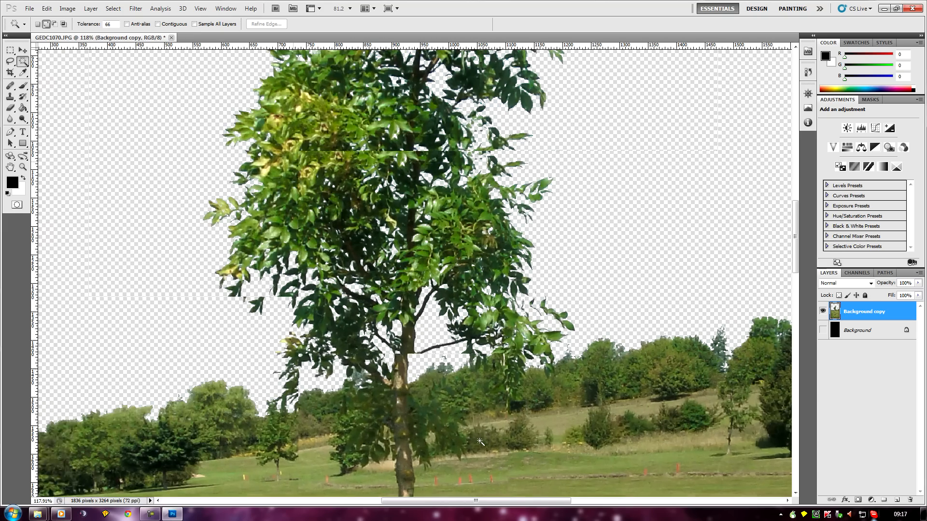
scroll(480, 441, "down", 4)
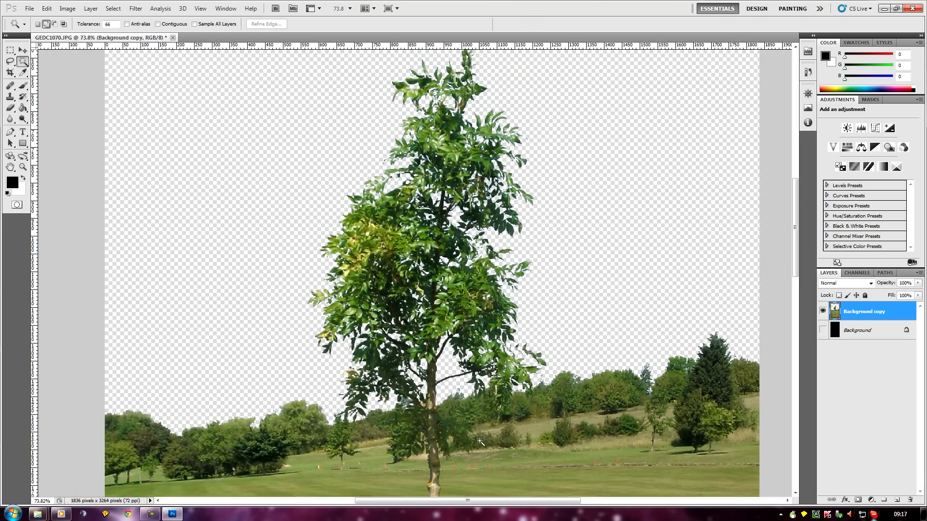
Step: Switch to the Quick Selection tool for working on the lower trunk and its wooden stake
mouse_move(796, 233)
left_mouse_down()
mouse_move(798, 303)
mouse_move(795, 265)
mouse_move(811, 316)
left_mouse_up()
right_click(22, 64)
left_click(59, 61)
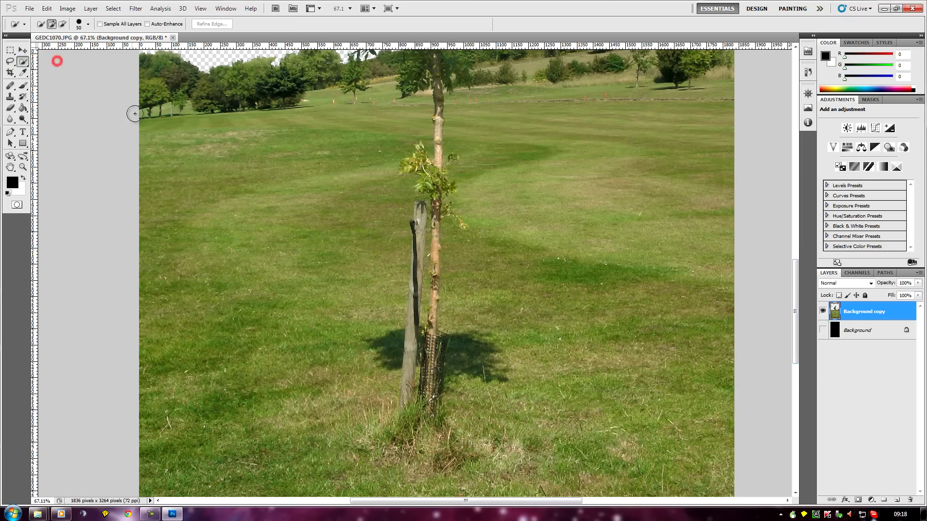
Step: Try selecting the stake and trunk with the 50 px Quick Selection brush, and undo the last stroke
mouse_move(417, 212)
left_mouse_down()
mouse_move(408, 395)
mouse_move(433, 392)
mouse_move(436, 265)
mouse_move(424, 151)
mouse_move(432, 188)
mouse_move(429, 177)
mouse_move(445, 185)
mouse_move(439, 106)
left_mouse_up()
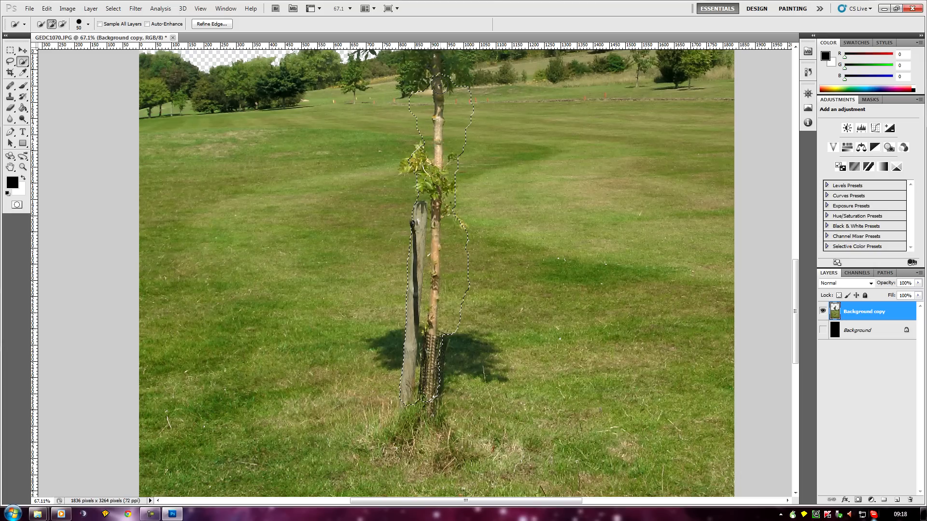
scroll(125, 79, "down", 2)
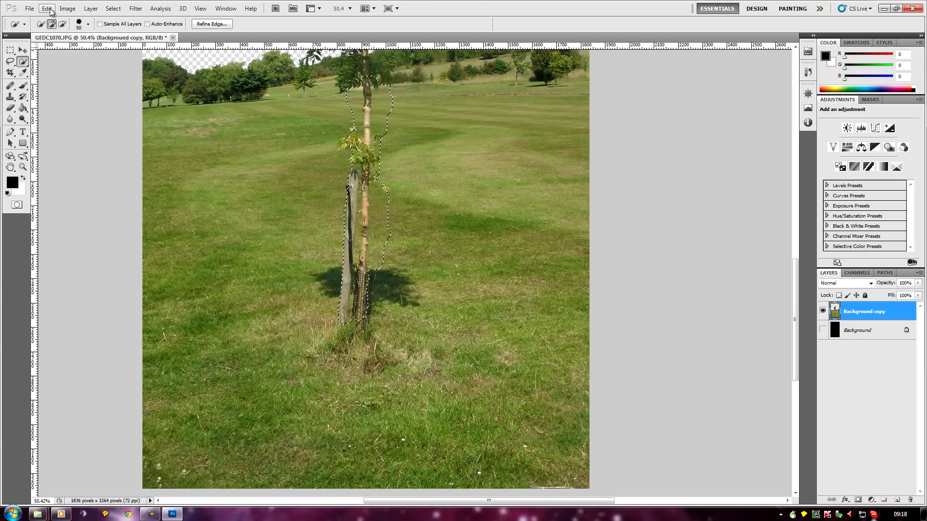
left_click(47, 8)
left_click(55, 18)
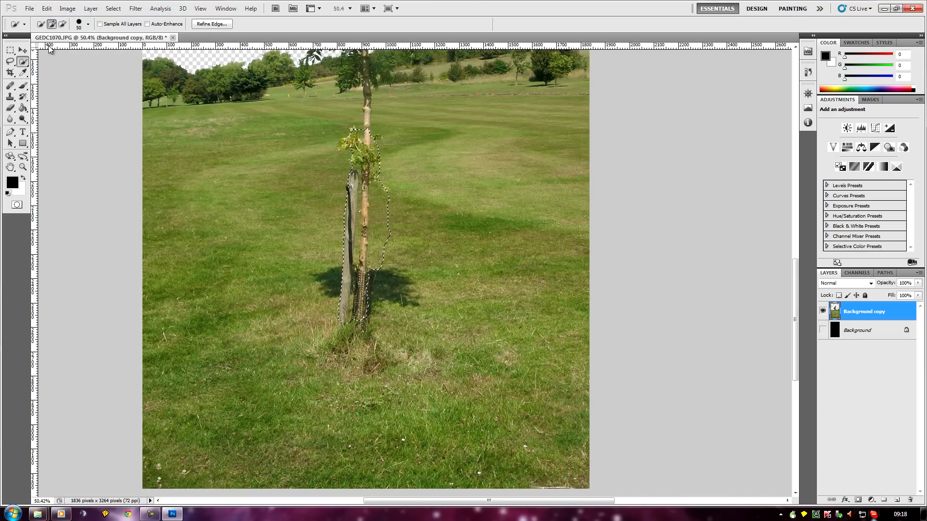
Step: Set the Quick Selection brush size to 19 px, try extending the selection up the trunk, and clear the selection
left_click(88, 25)
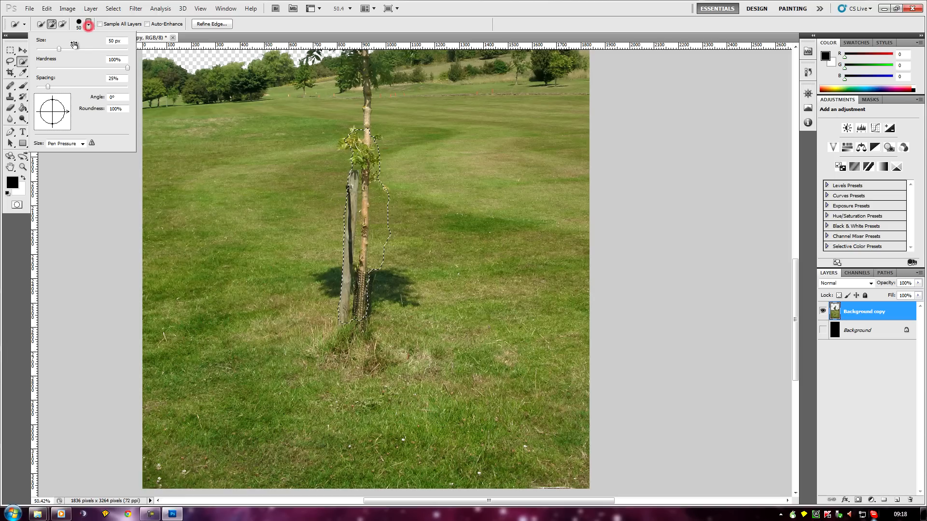
left_click_drag(48, 49, 45, 49)
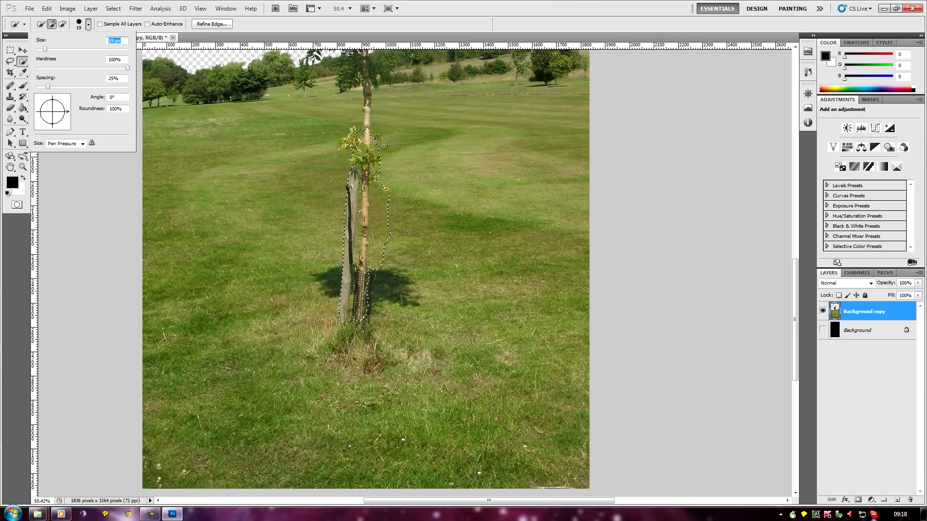
left_click(364, 133)
left_click_drag(366, 106, 365, 103)
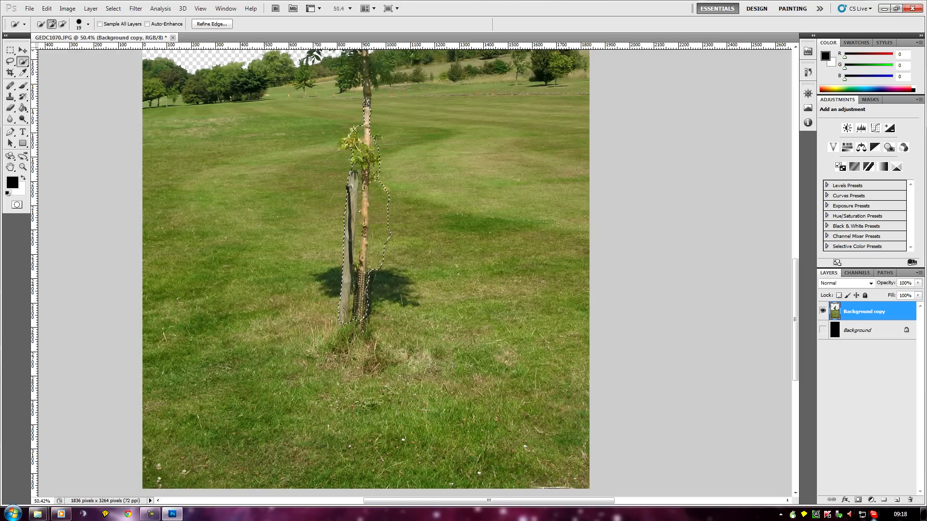
scroll(329, 139, "up", 2)
scroll(264, 150, "up", 2)
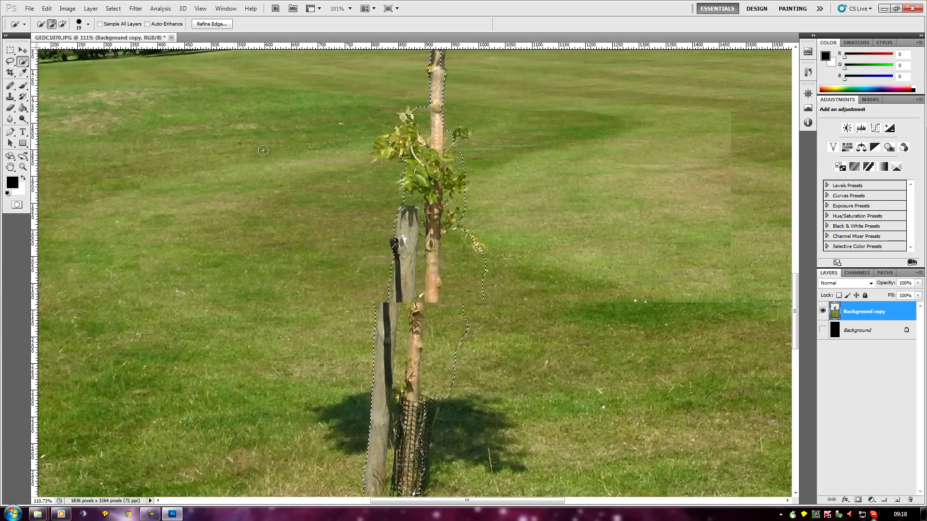
scroll(334, 145, "down", 2)
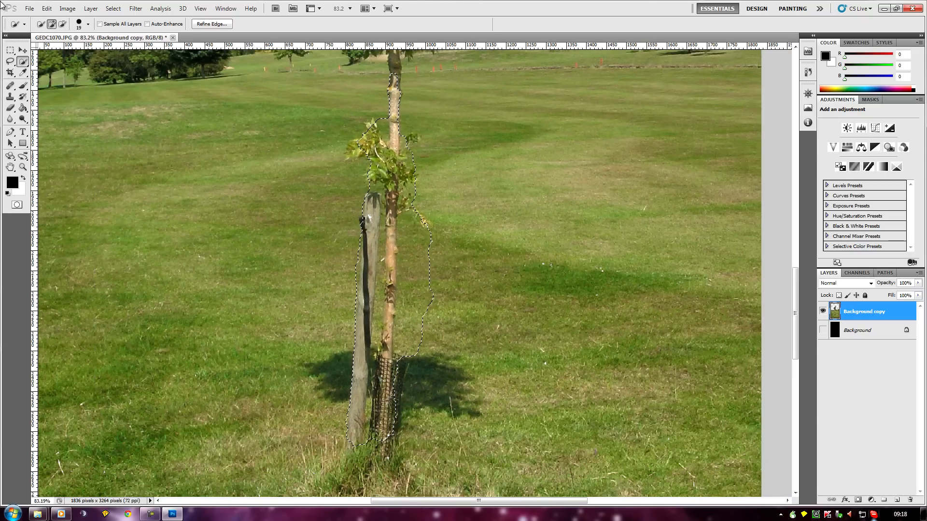
left_click(113, 8)
left_click(125, 28)
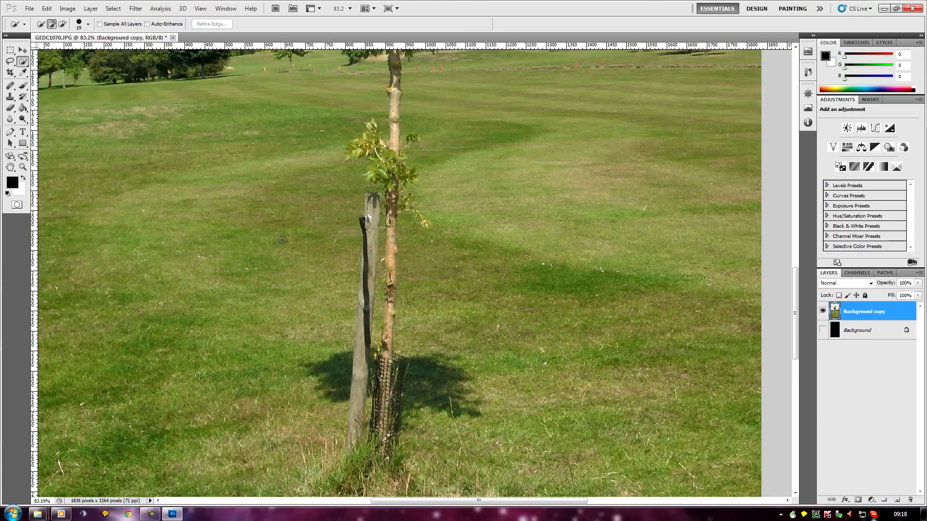
Step: Select the wooden stake, the full trunk and the lower foliage with the 19 px Quick Selection brush
mouse_move(361, 437)
left_mouse_down()
mouse_move(359, 301)
mouse_move(378, 186)
mouse_move(376, 252)
left_mouse_up()
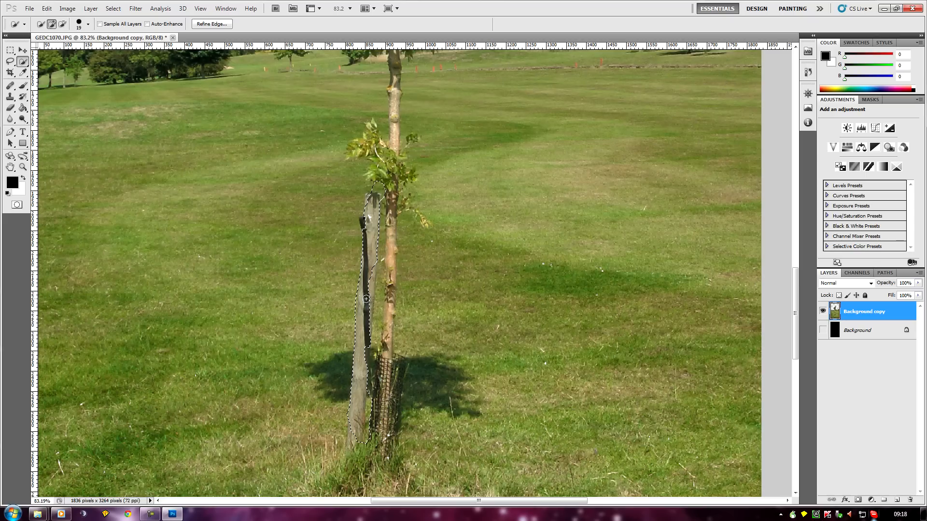
mouse_move(388, 369)
left_mouse_down()
mouse_move(397, 297)
mouse_move(387, 126)
mouse_move(393, 61)
left_mouse_up()
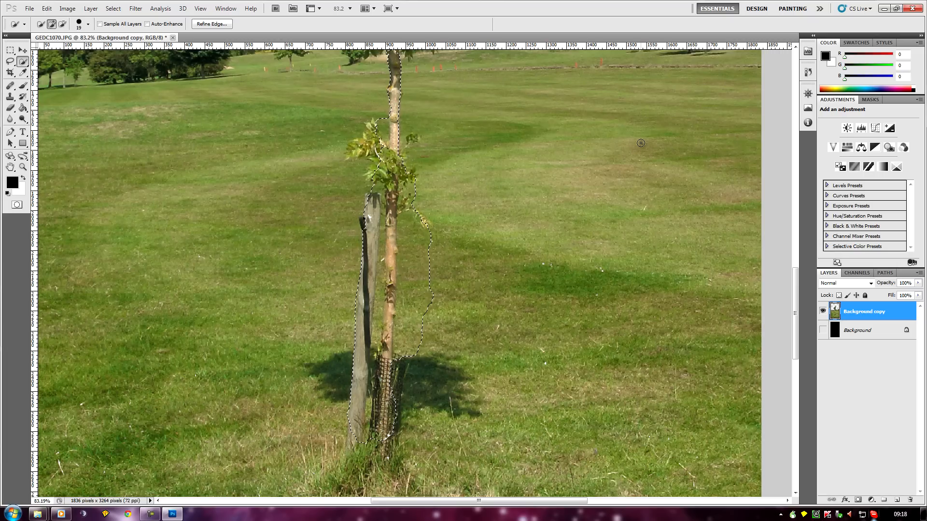
left_click_drag(791, 282, 792, 227)
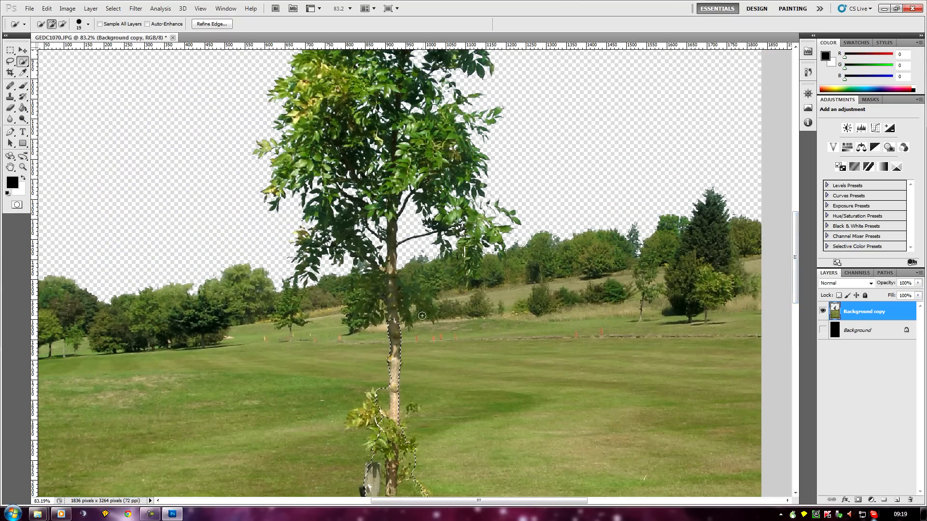
mouse_move(394, 316)
left_mouse_down()
mouse_move(392, 276)
mouse_move(425, 286)
mouse_move(334, 287)
left_mouse_up()
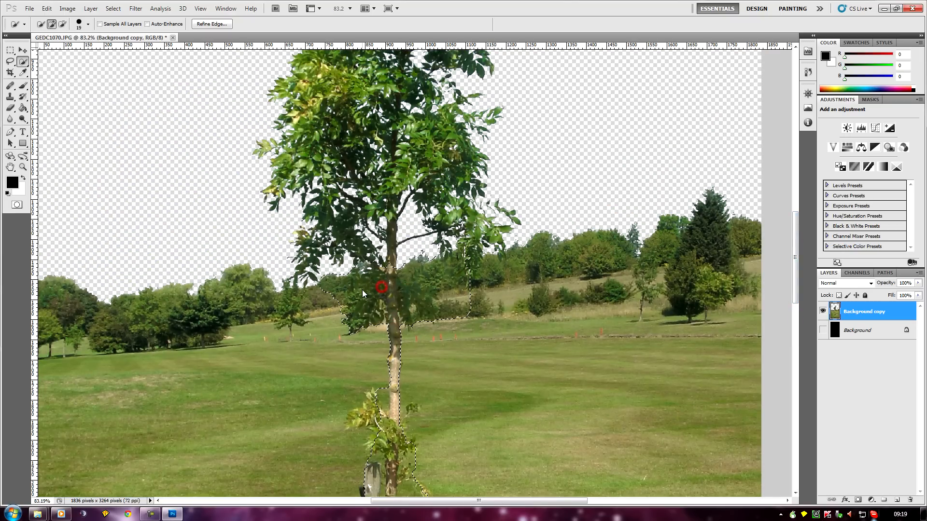
Step: Subtract the excess background beside the lower foliage and the grass along the trunk from the selection
left_click(63, 24)
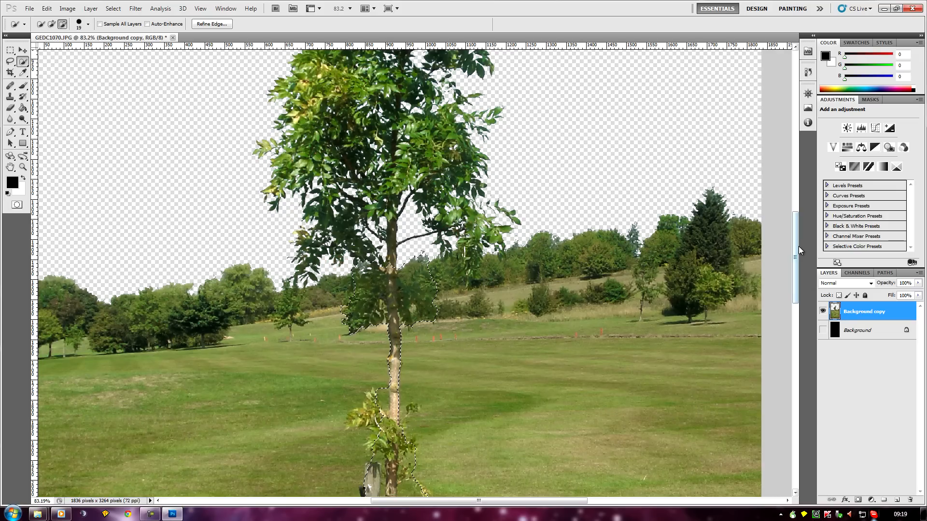
left_click_drag(797, 246, 797, 290)
left_click_drag(417, 300, 417, 357)
mouse_move(409, 427)
left_mouse_down()
mouse_move(405, 276)
mouse_move(404, 335)
left_mouse_up()
left_click(404, 275)
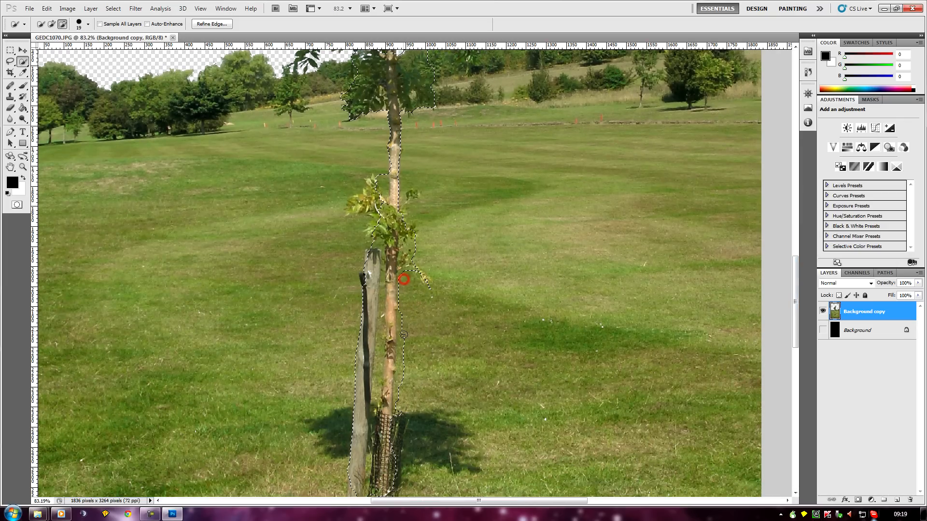
left_click_drag(404, 367, 403, 353)
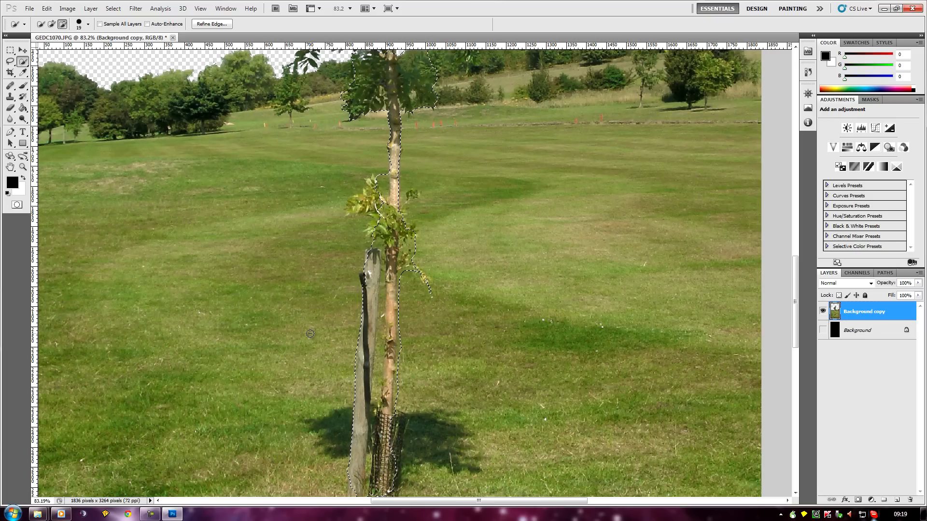
scroll(333, 209, "up", 2)
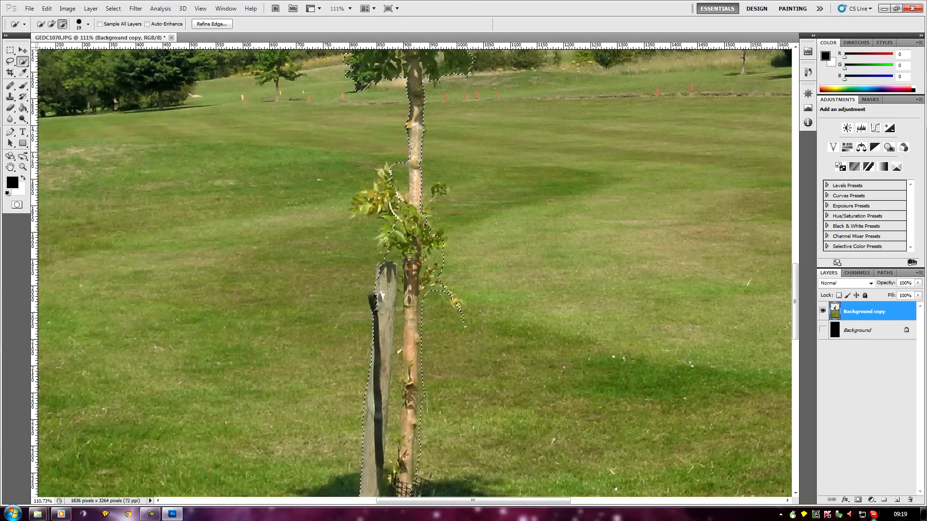